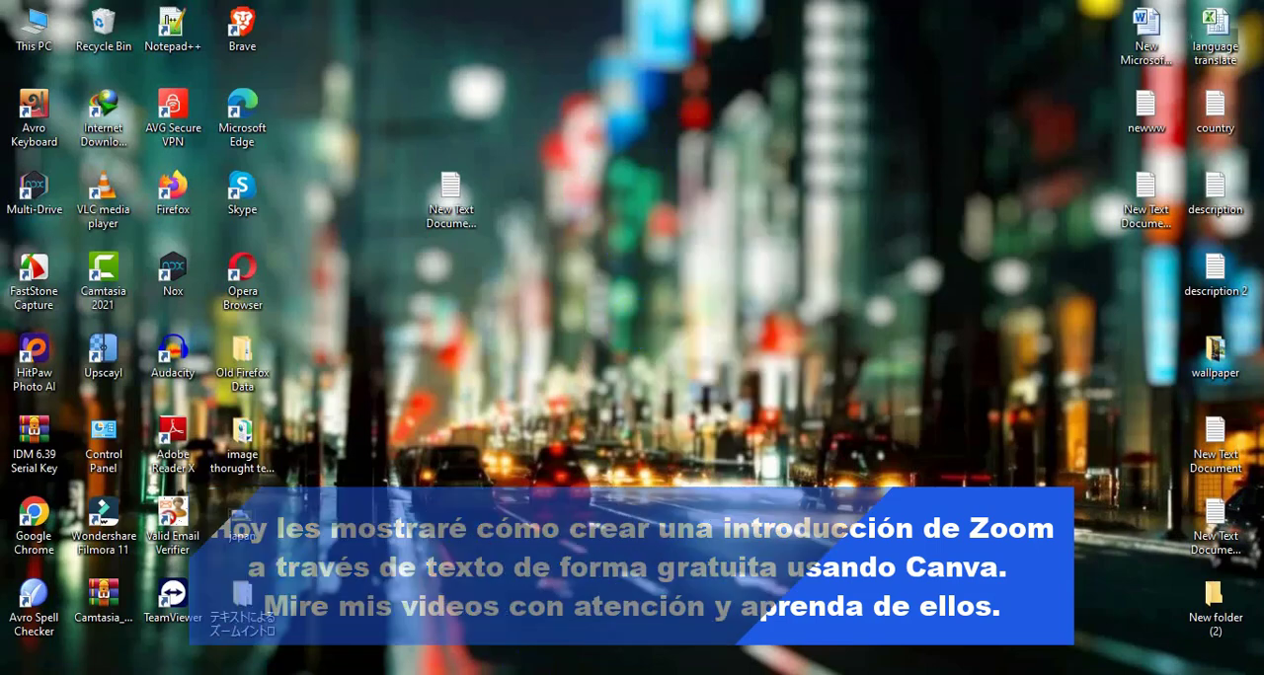
# Step: Open Canva and create a blank YouTube Video design of 1920 × 1080 px
pyautogui.click(567, 673)
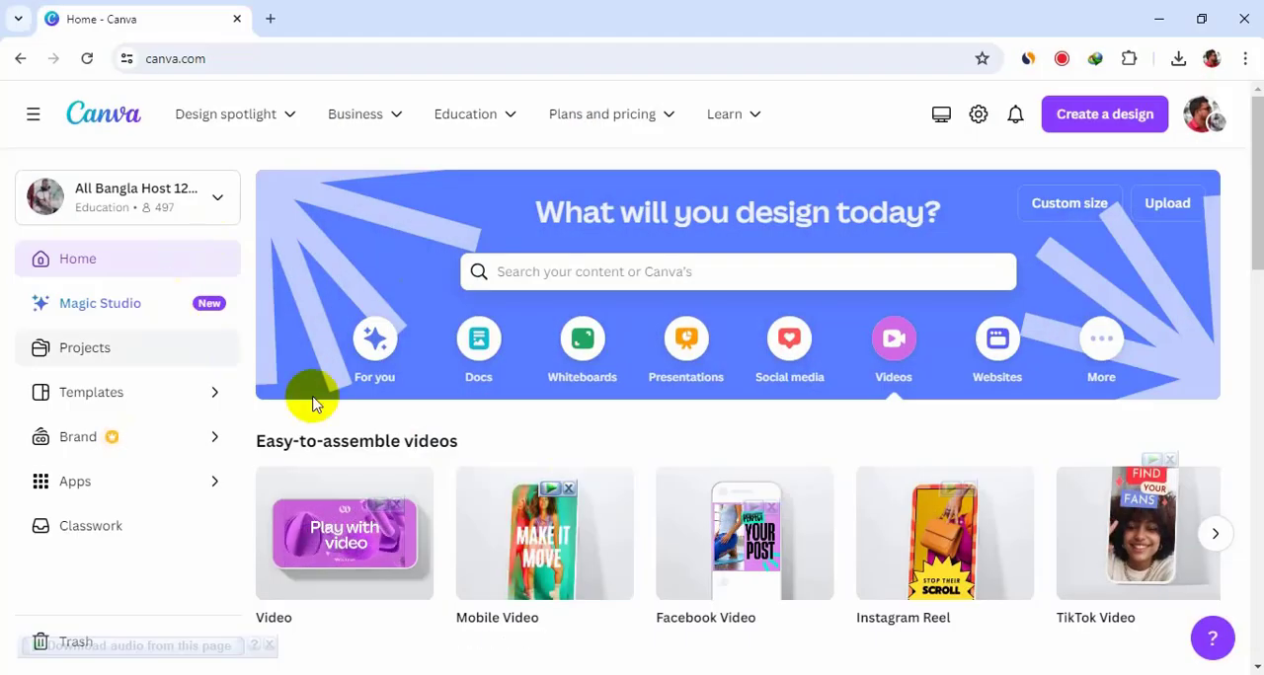
pyautogui.moveTo(1175, 520)
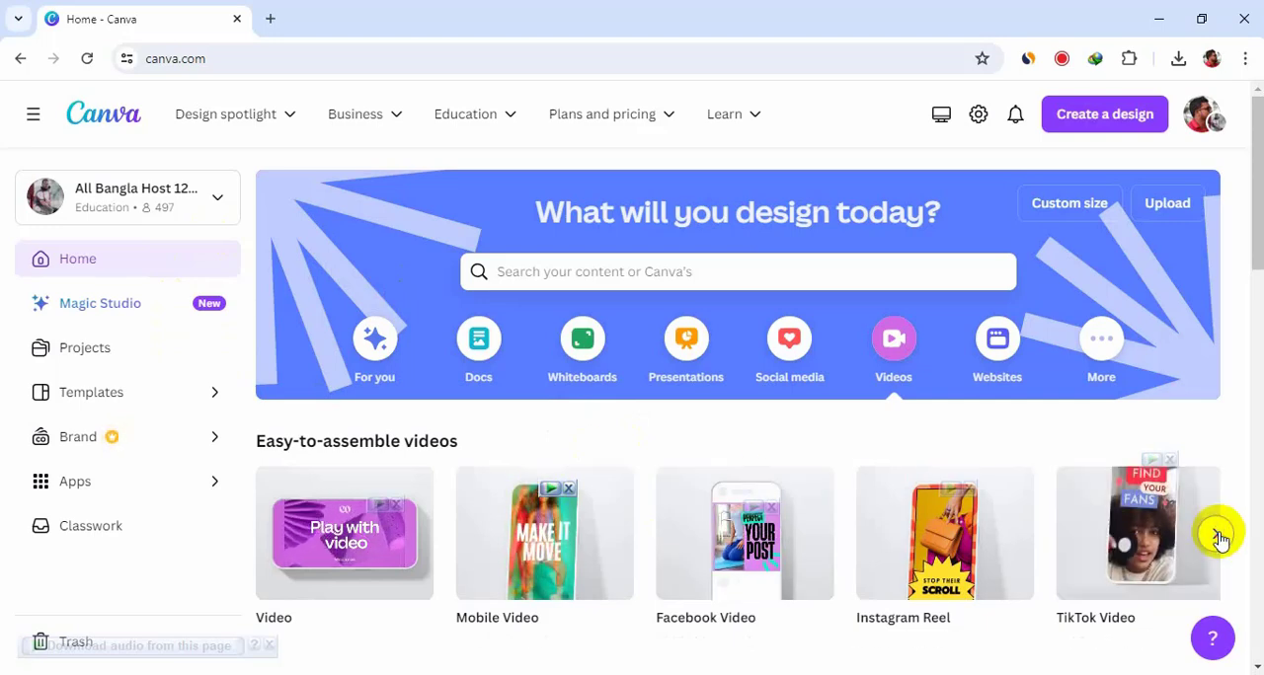
pyautogui.click(1214, 533)
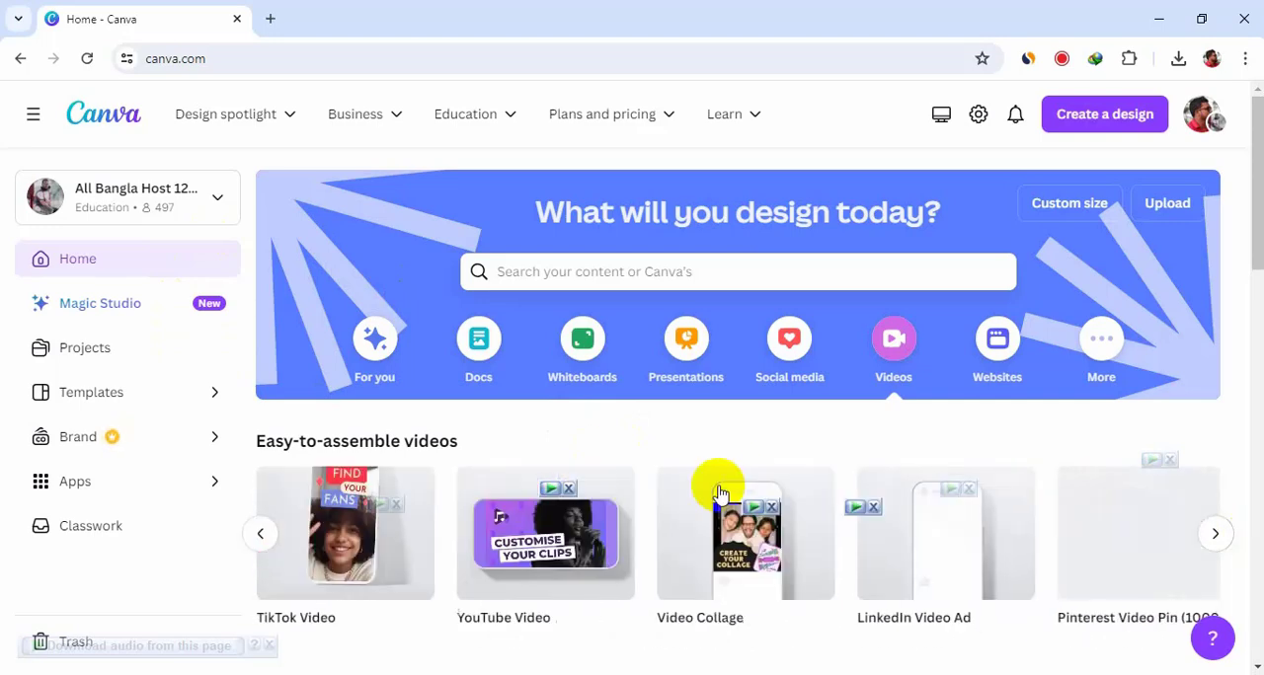
pyautogui.click(534, 570)
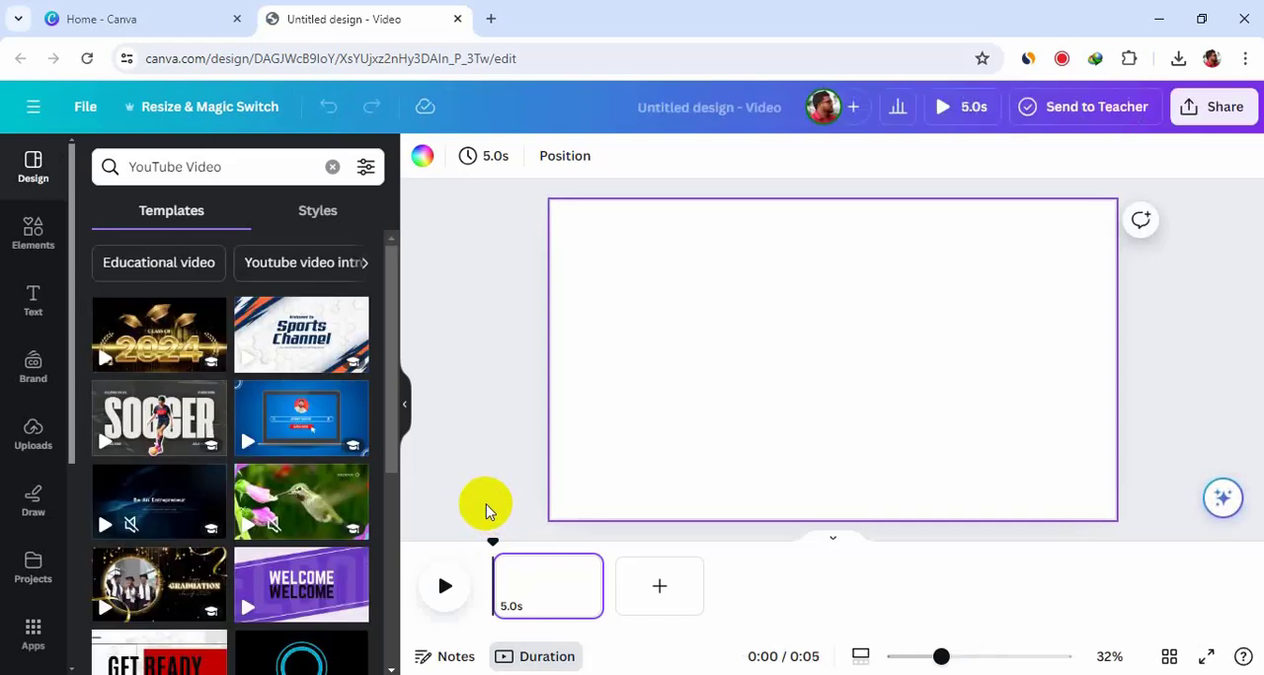
# Step: Add a rectangle shape, stretch it to cover the whole canvas, and fill it with black
pyautogui.click(19, 301)
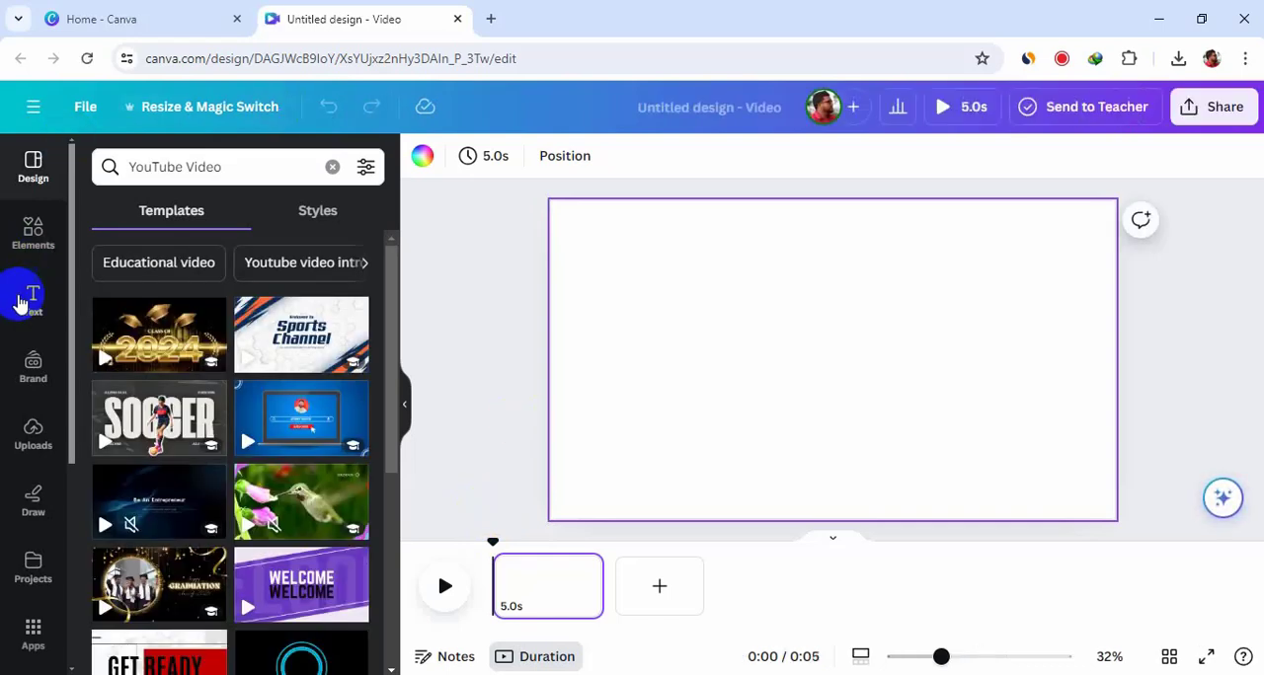
pyautogui.click(34, 241)
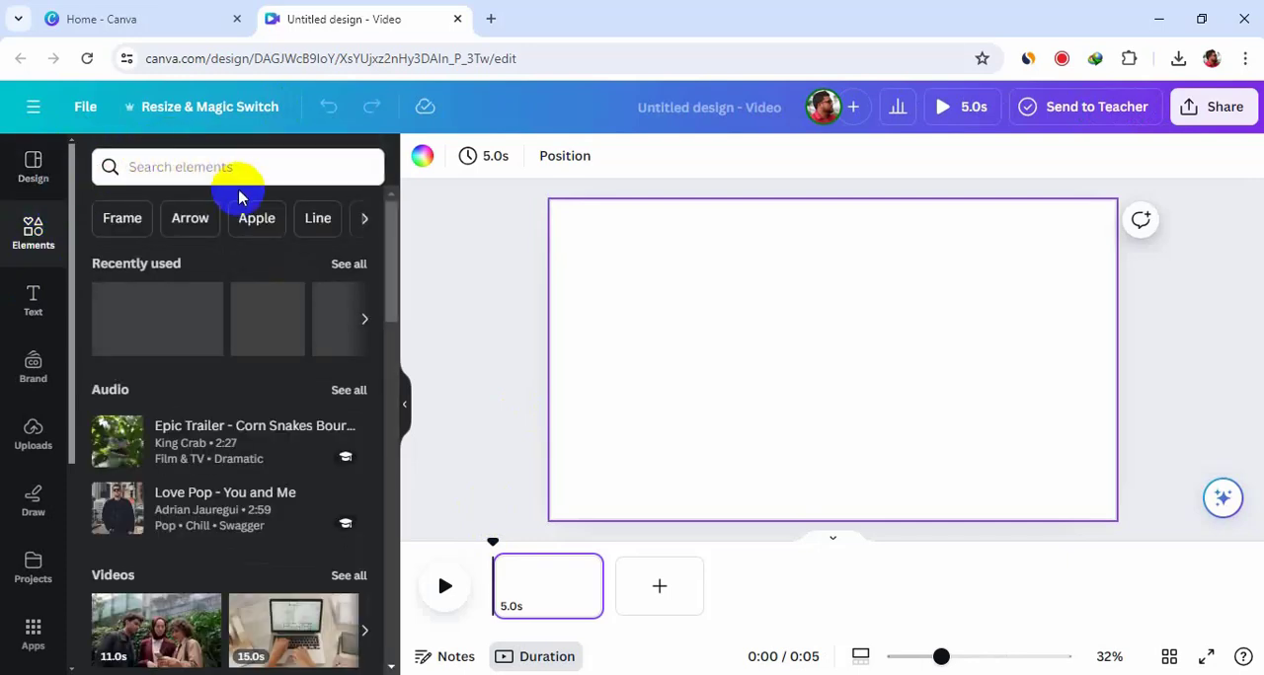
pyautogui.moveTo(245, 282); pyautogui.dragTo(1071, 274)
pyautogui.click(708, 301)
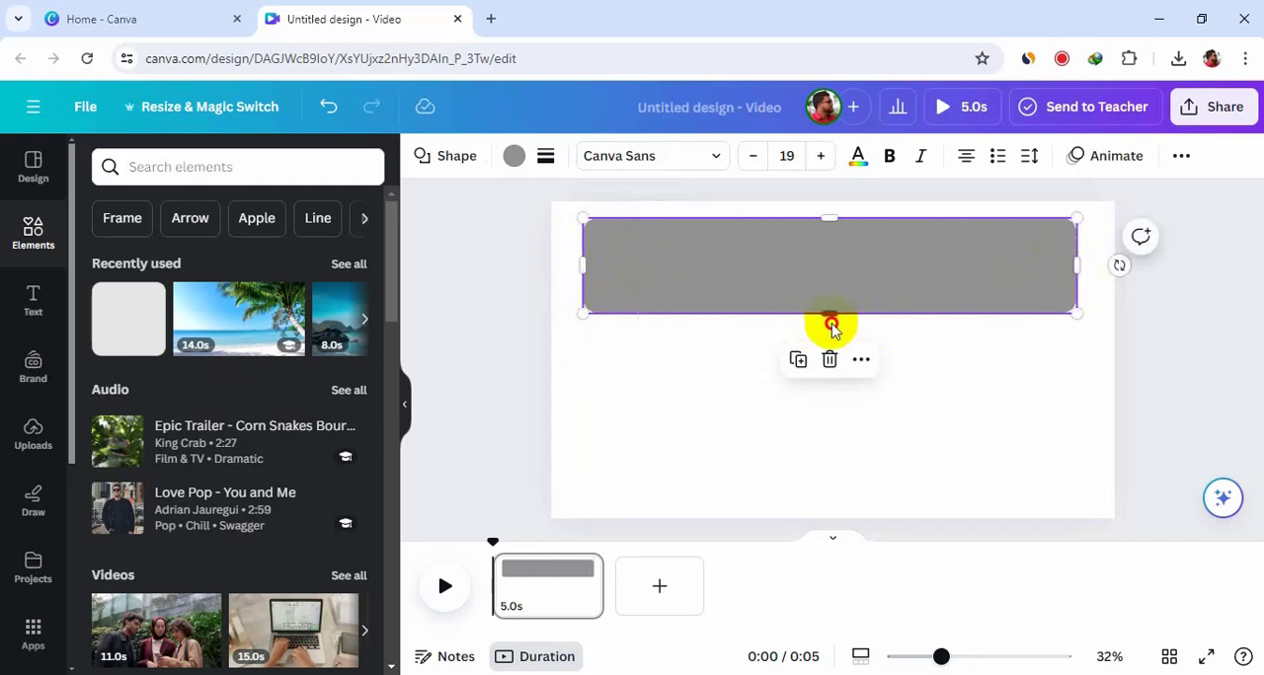
pyautogui.moveTo(831, 323); pyautogui.dragTo(834, 488)
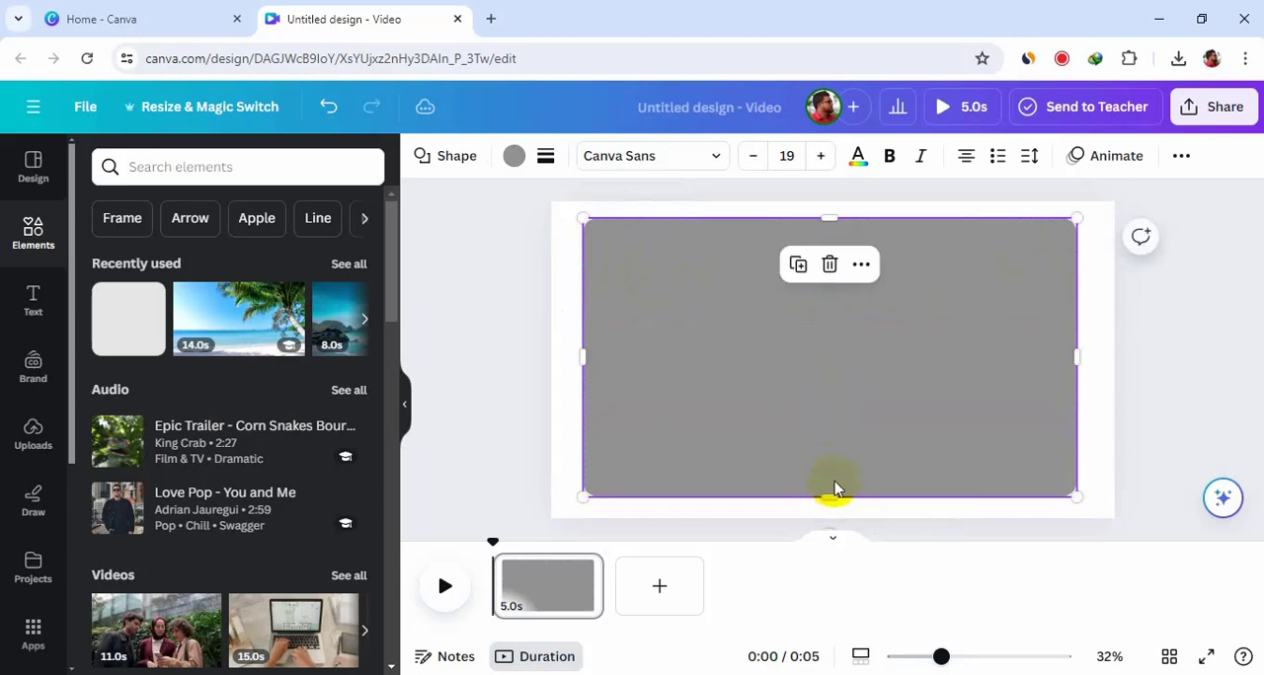
pyautogui.click(524, 168)
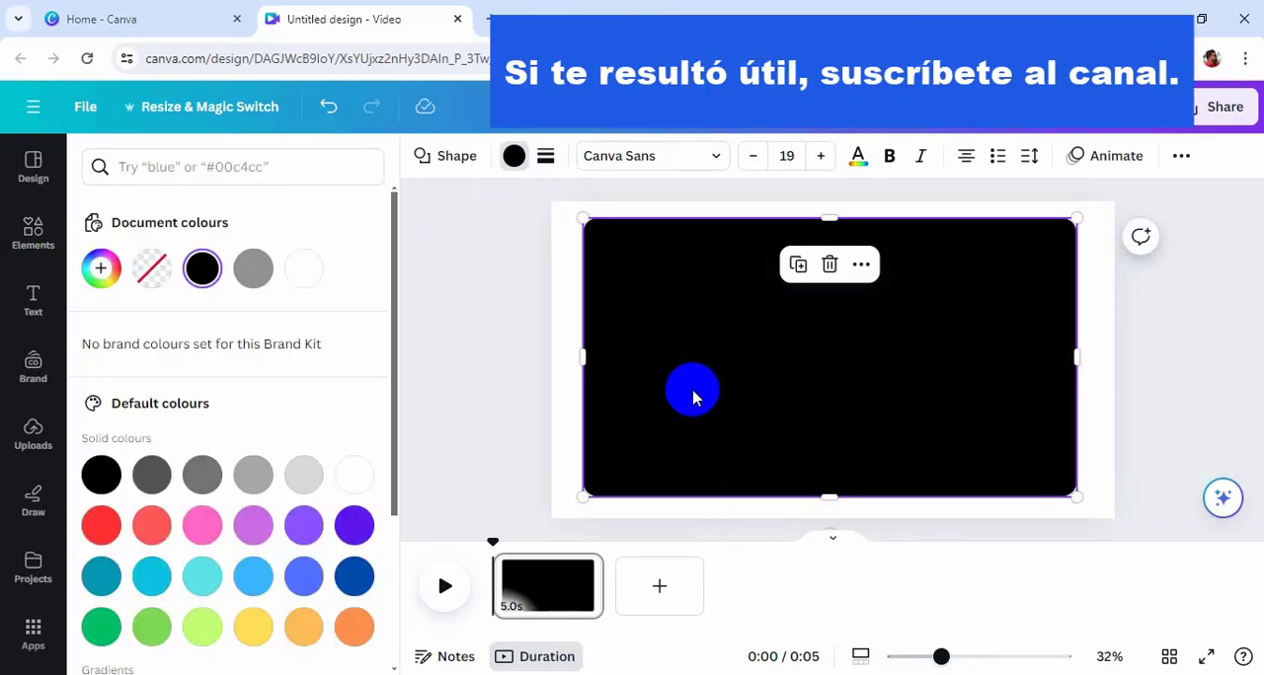
pyautogui.click(464, 358)
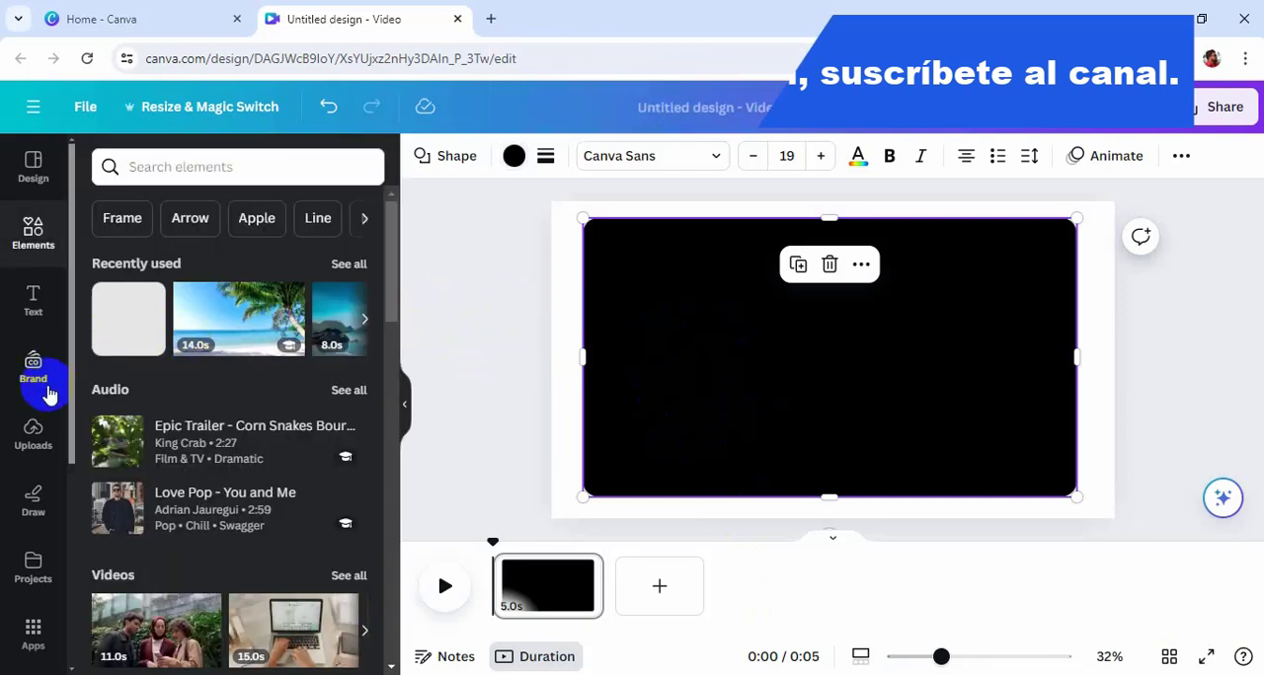
# Step: Add a heading on the black rectangle and replace its text with iSLAND
pyautogui.click(34, 309)
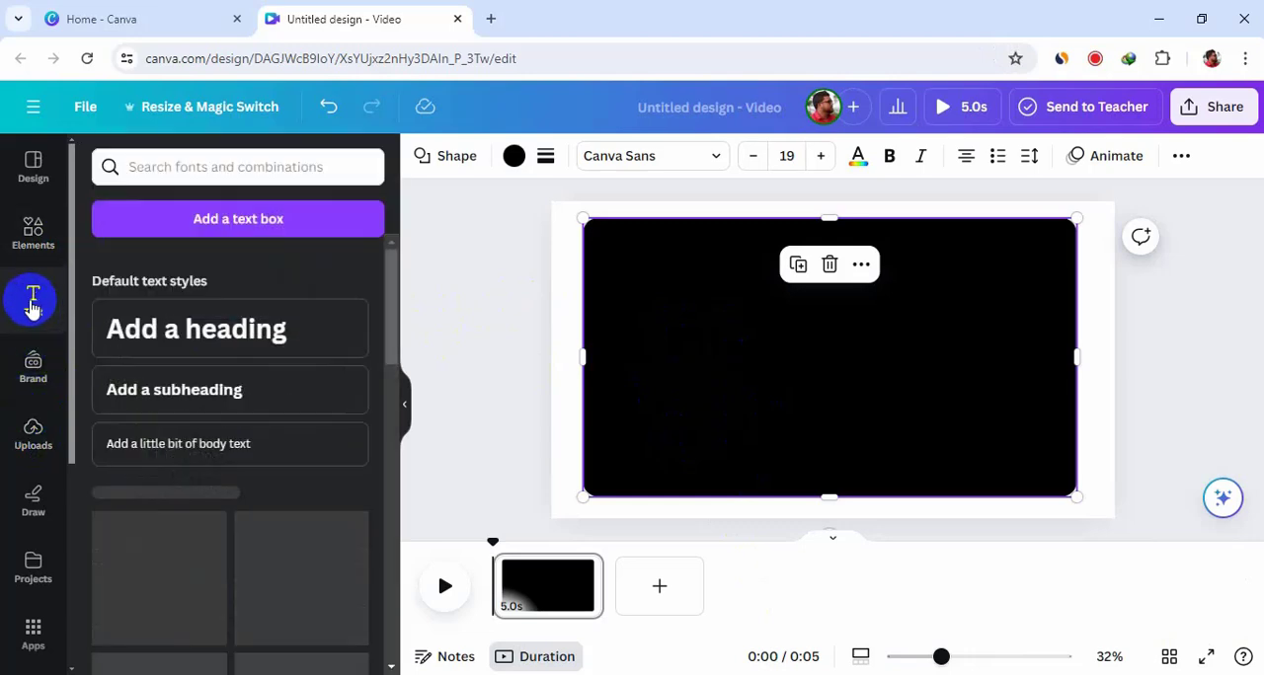
pyautogui.click(194, 341)
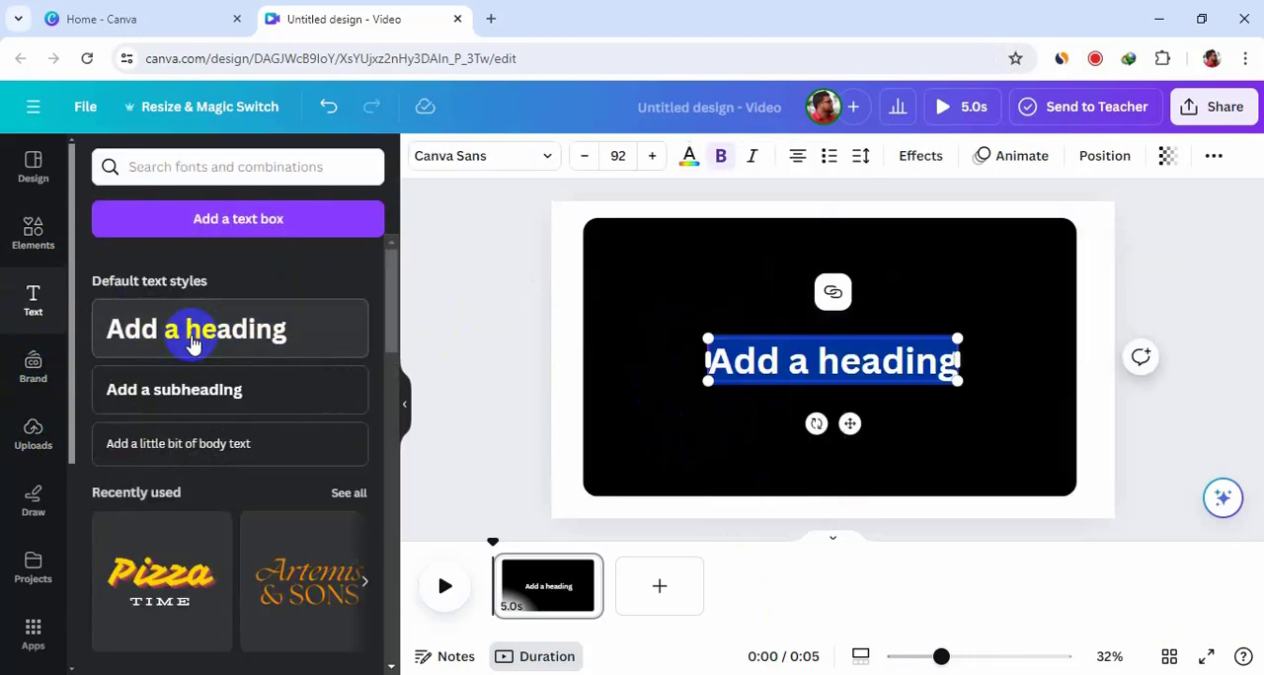
pyautogui.click(810, 367)
pyautogui.tripleClick(809, 367)
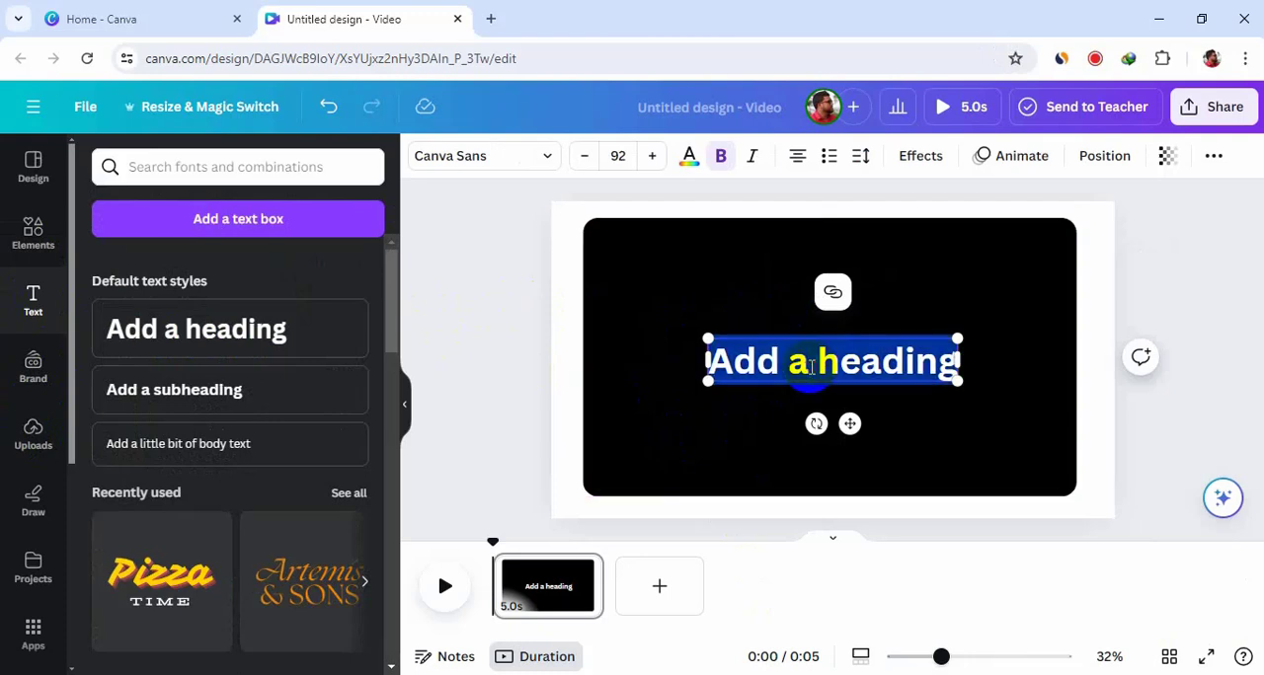
pyautogui.write('is')
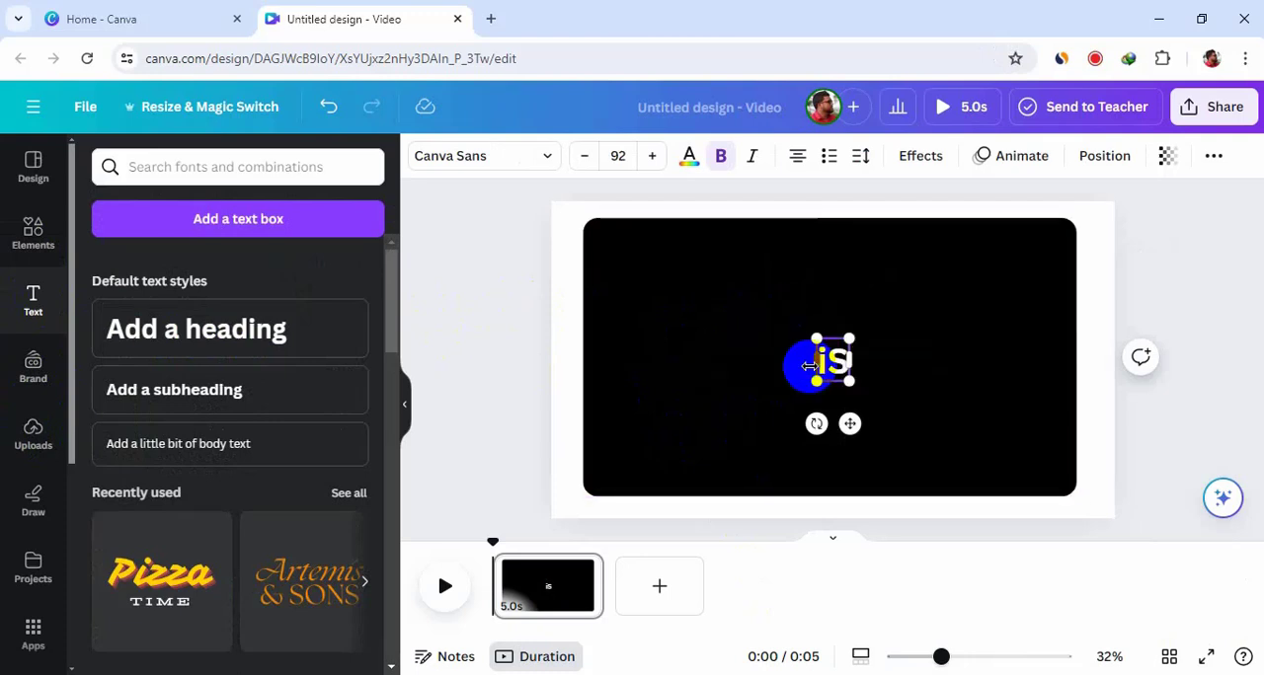
pyautogui.write('LAND')
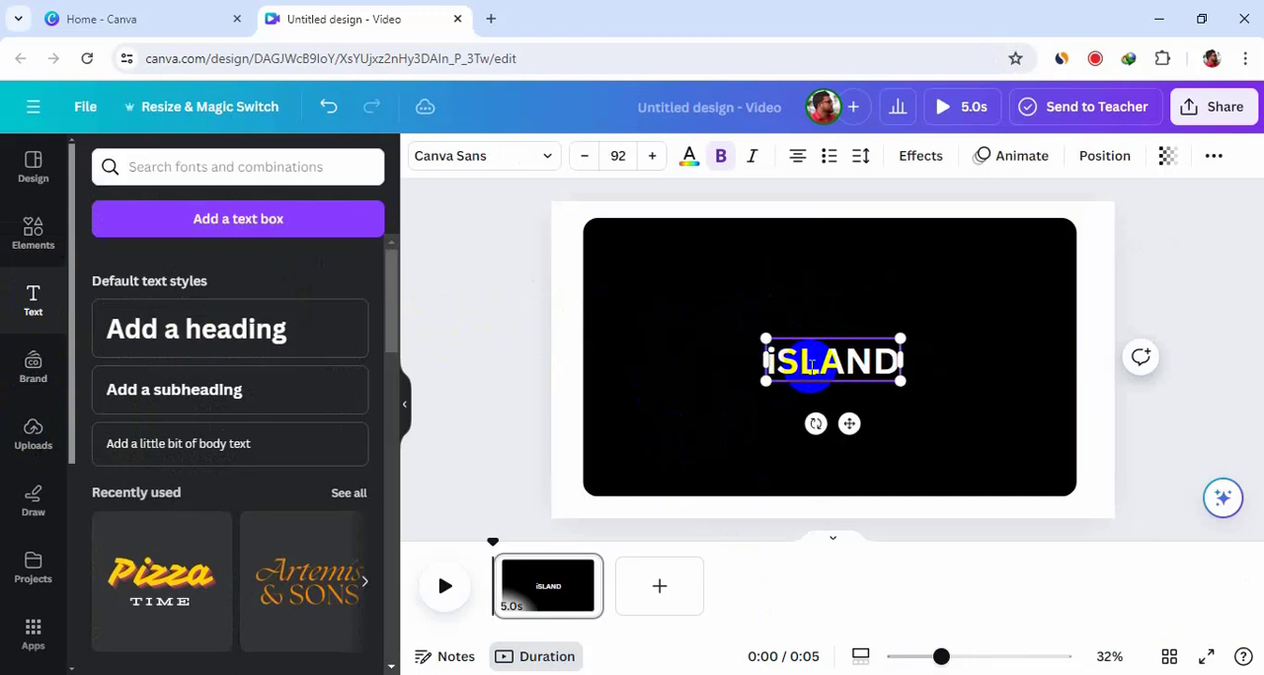
pyautogui.click(978, 324)
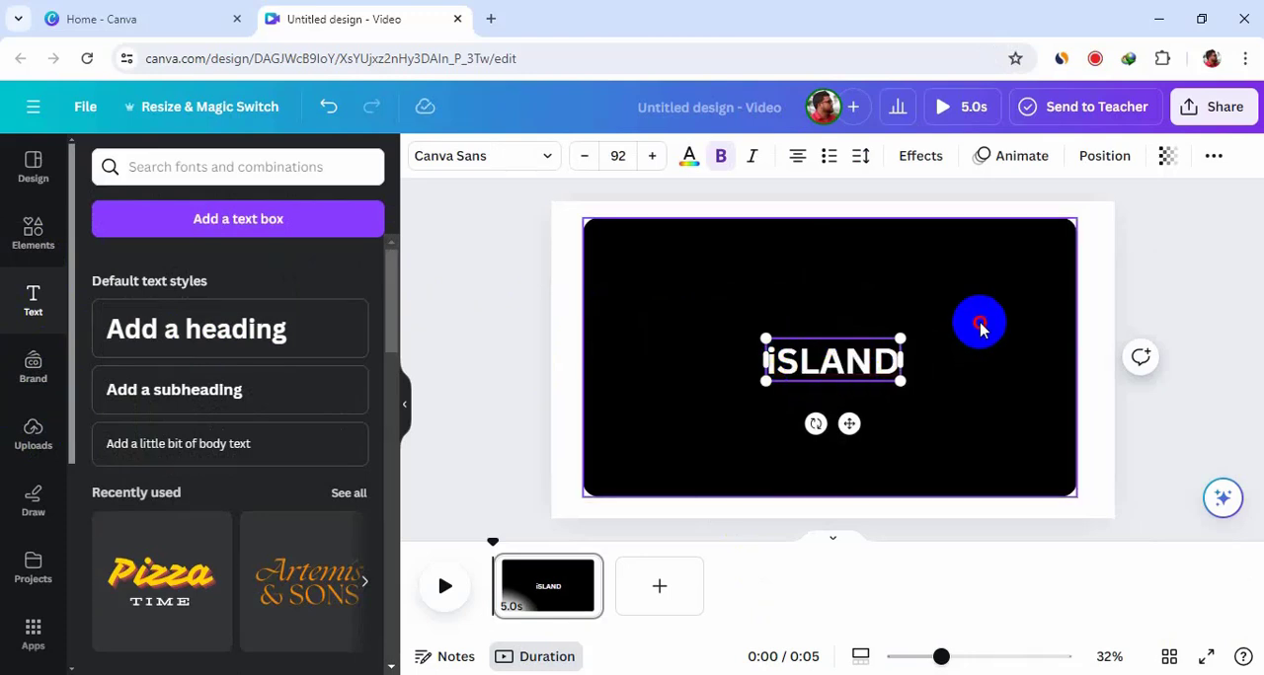
# Step: Change the iSLAND heading's font to Anton
pyautogui.click(846, 360)
pyautogui.click(846, 365)
pyautogui.doubleClick(846, 364)
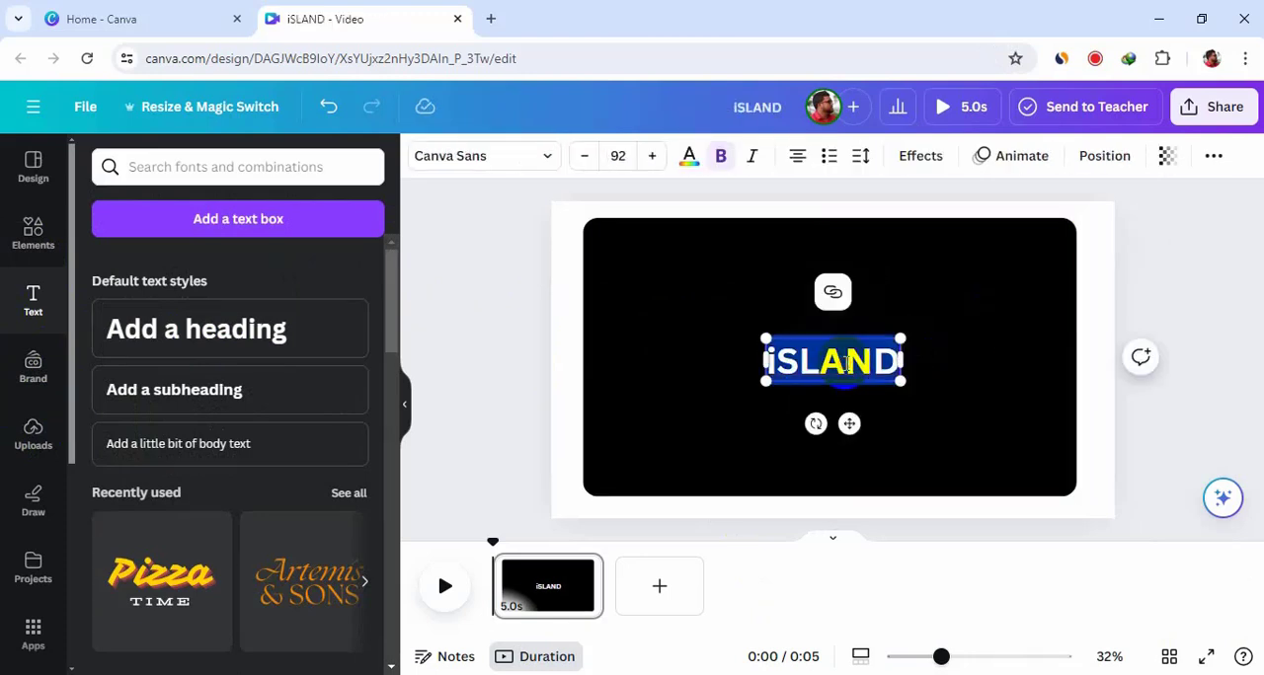
pyautogui.click(538, 163)
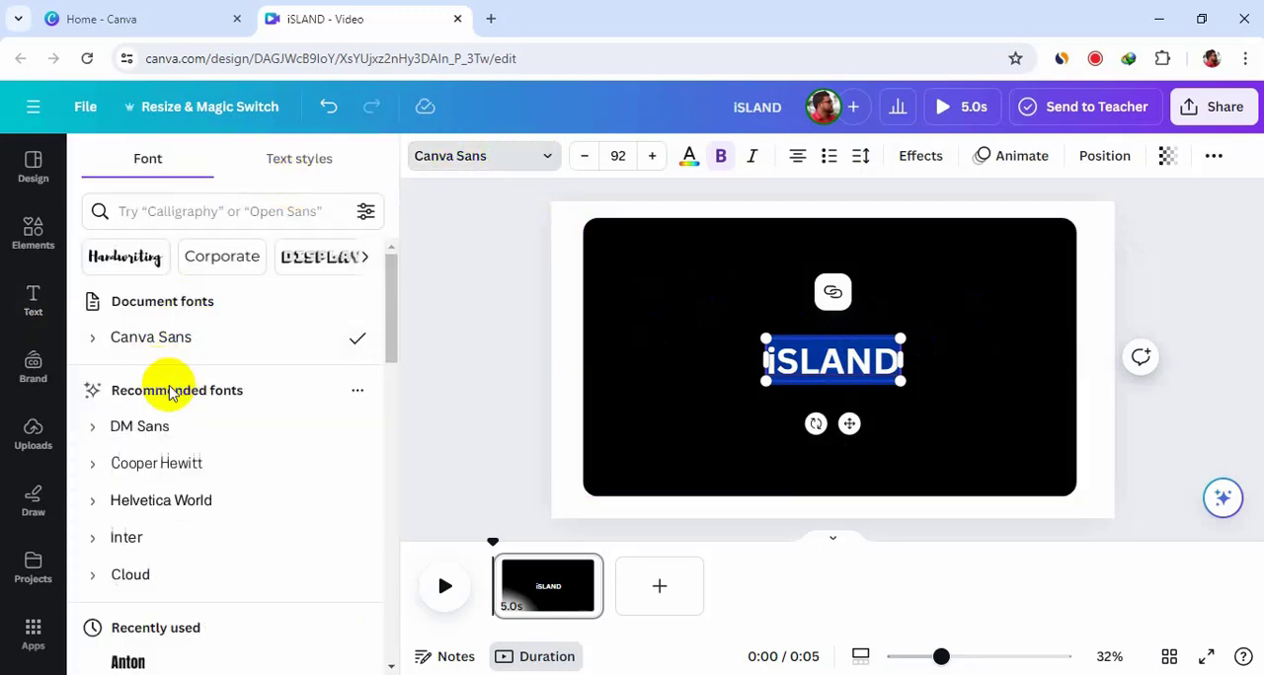
pyautogui.scroll(-1, 170, 392)
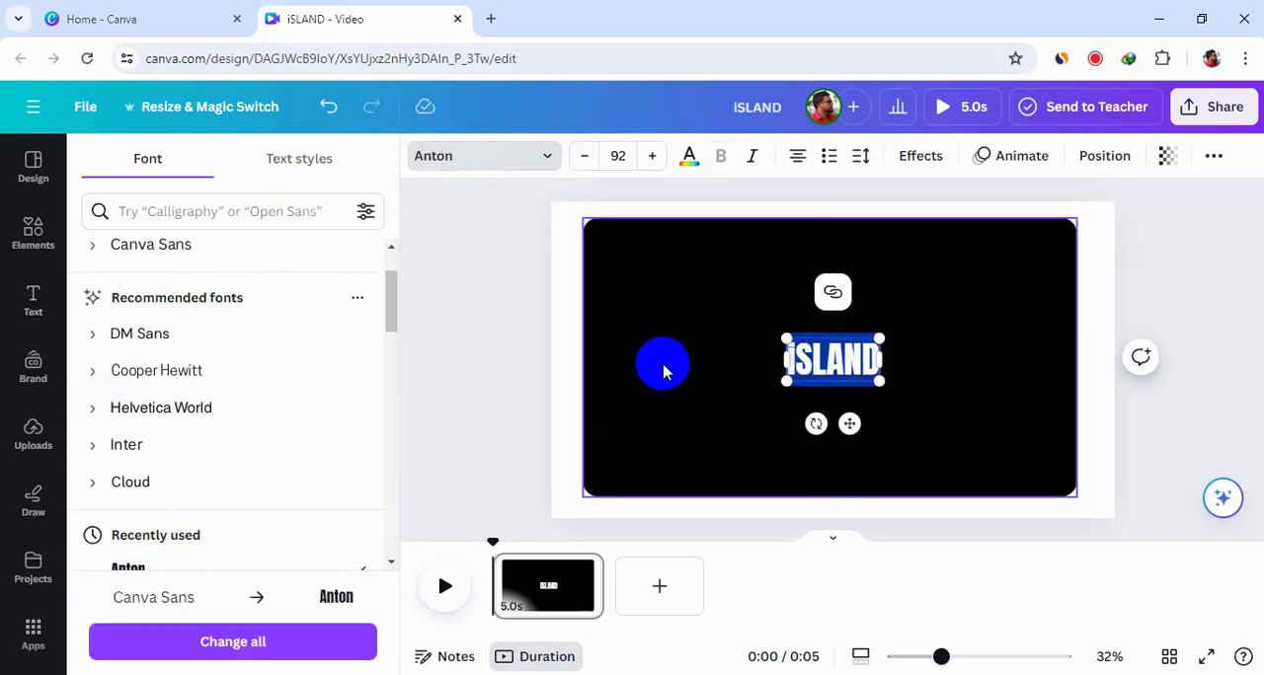
pyautogui.click(665, 365)
# Step: Move and scale the iSLAND text until it fills most of the black rectangle, at font size about 461
pyautogui.click(830, 364)
pyautogui.moveTo(830, 364); pyautogui.dragTo(643, 254)
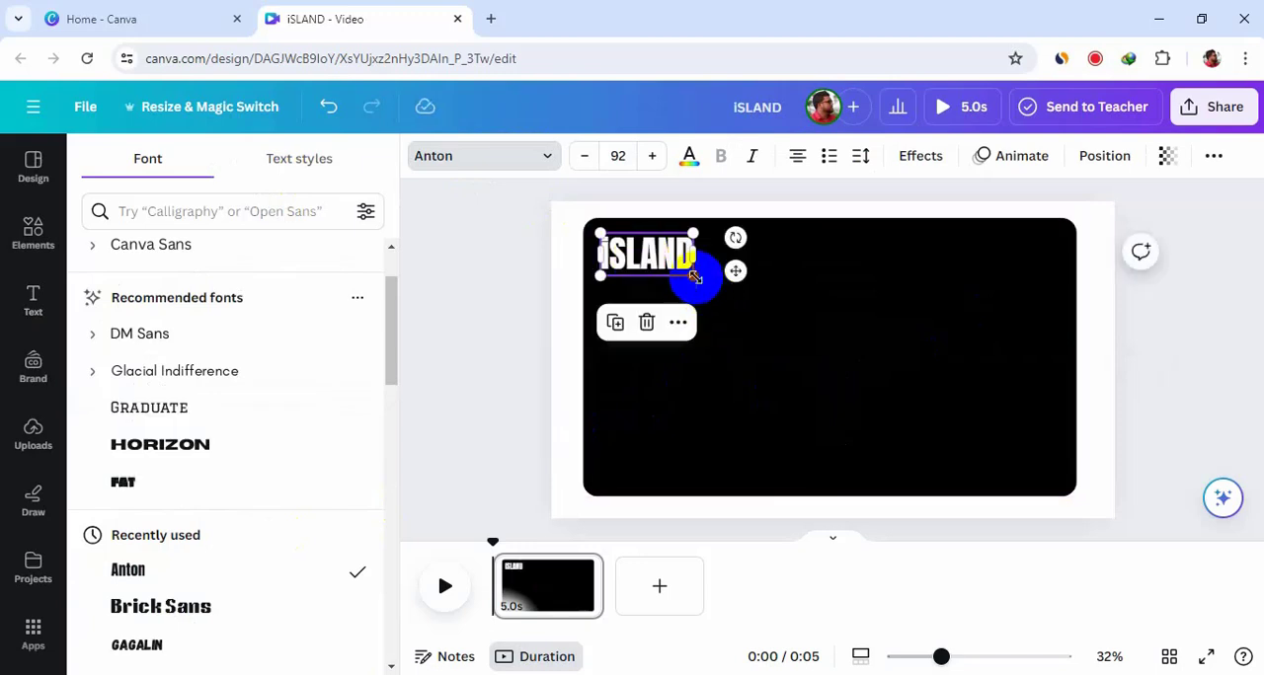
pyautogui.moveTo(695, 278); pyautogui.dragTo(1054, 466)
pyautogui.moveTo(821, 333); pyautogui.dragTo(825, 353)
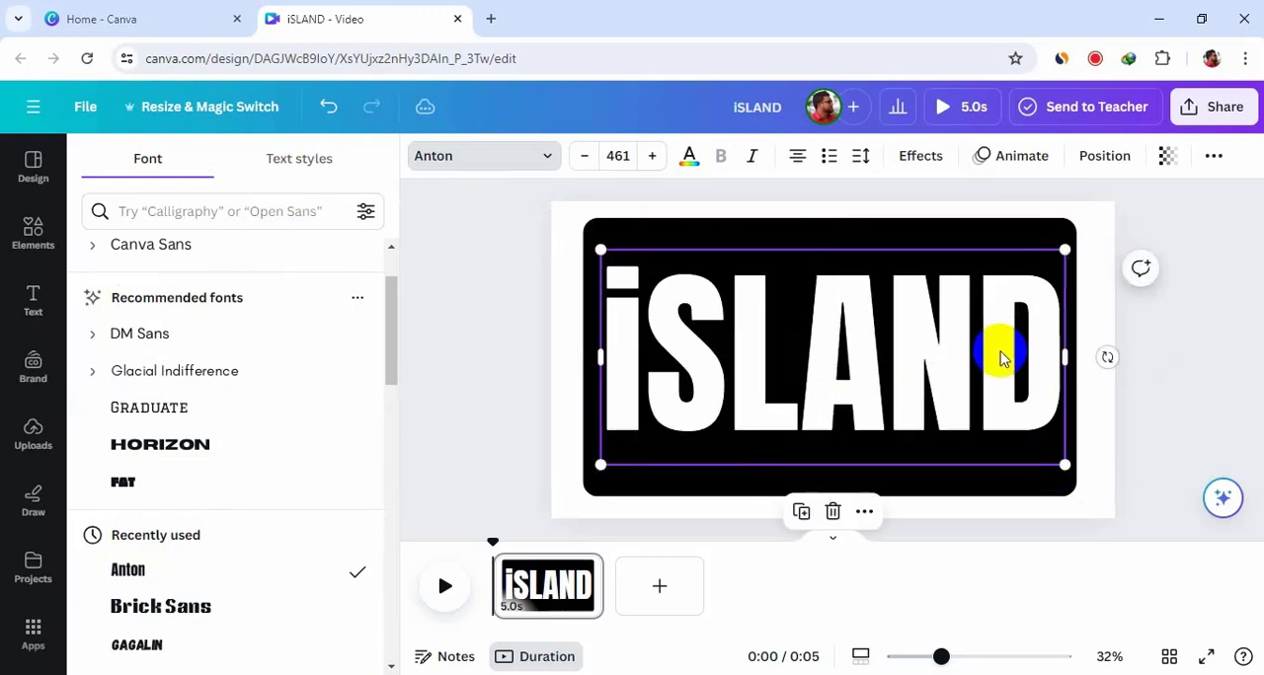
pyautogui.click(834, 328)
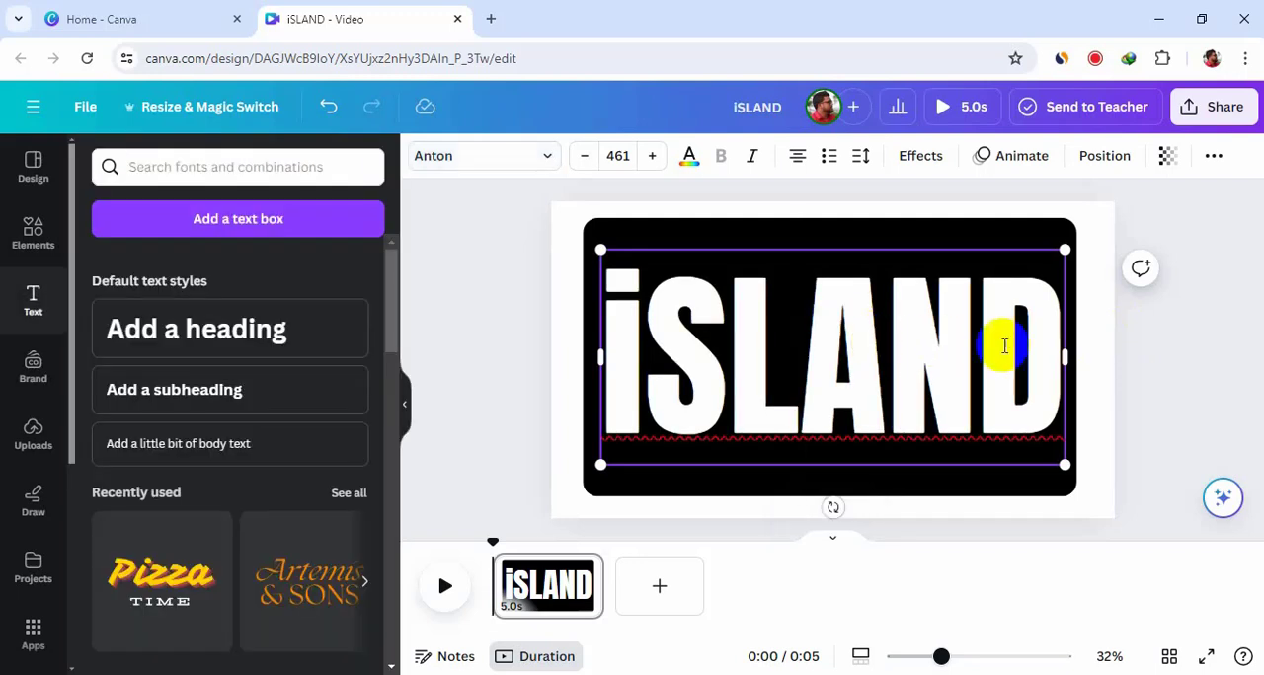
pyautogui.click(1182, 309)
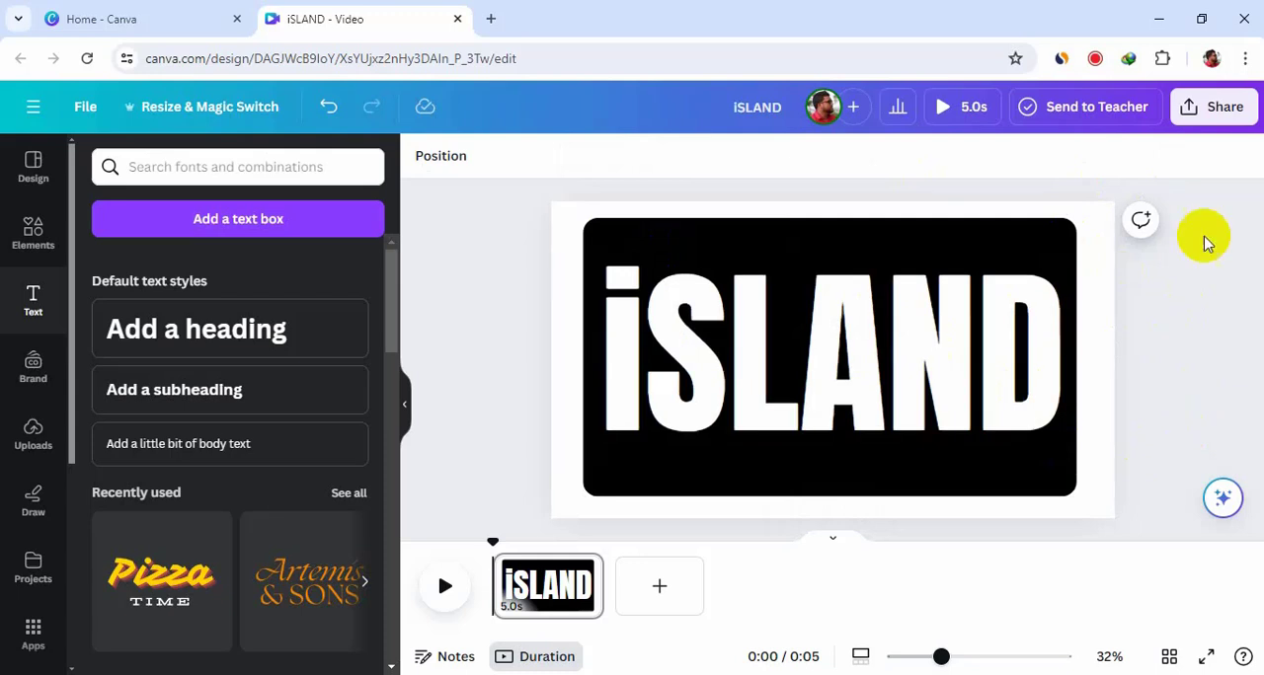
# Step: Download the design as a PNG at the maximum size of 3.125 (6,000 × 3,375 px)
pyautogui.click(1220, 126)
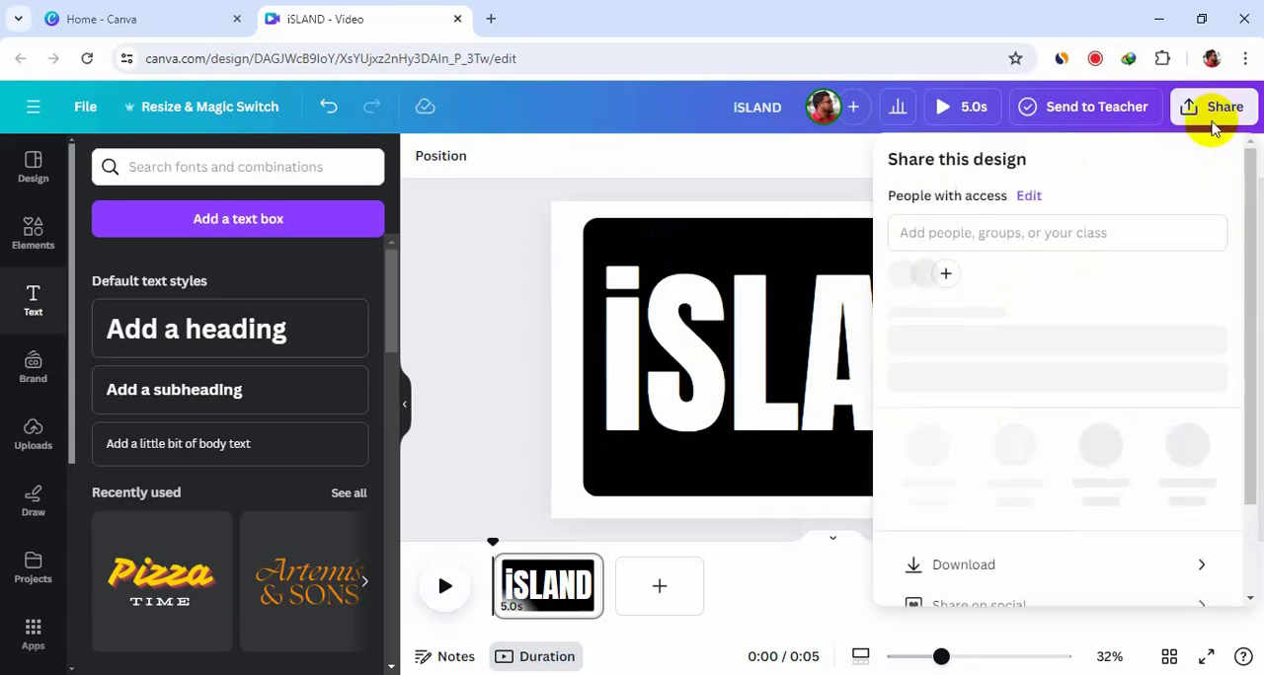
pyautogui.click(1070, 577)
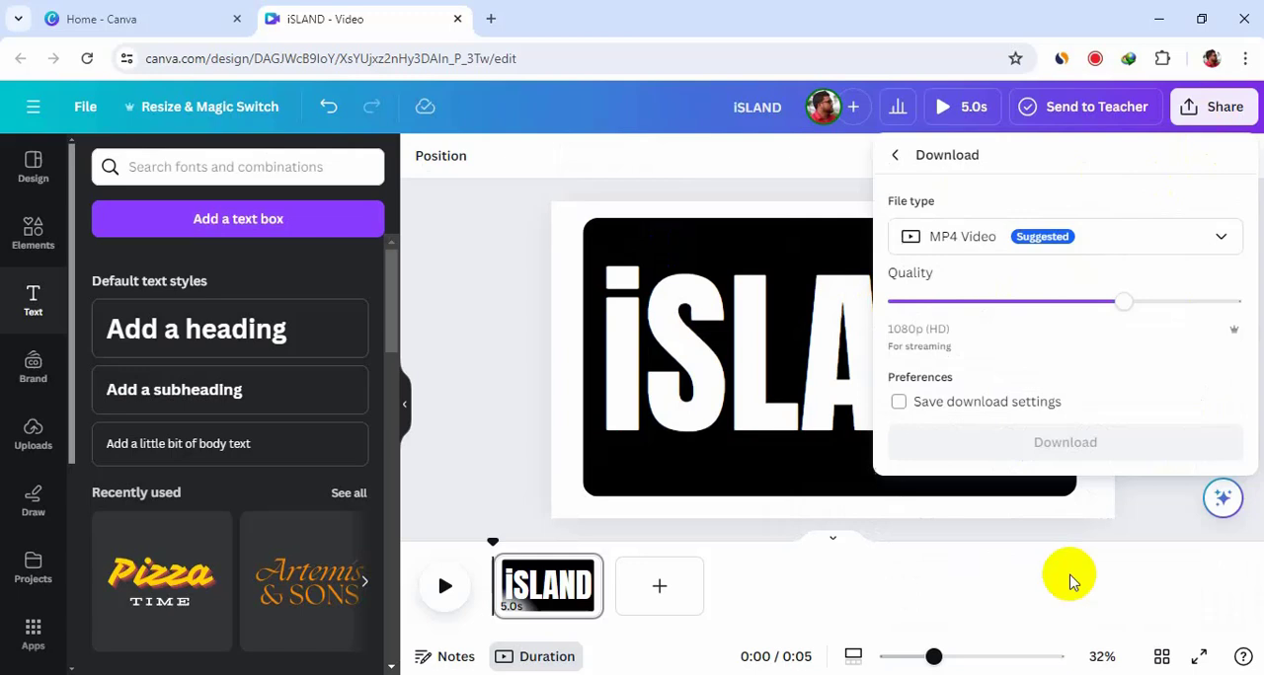
pyautogui.click(1135, 247)
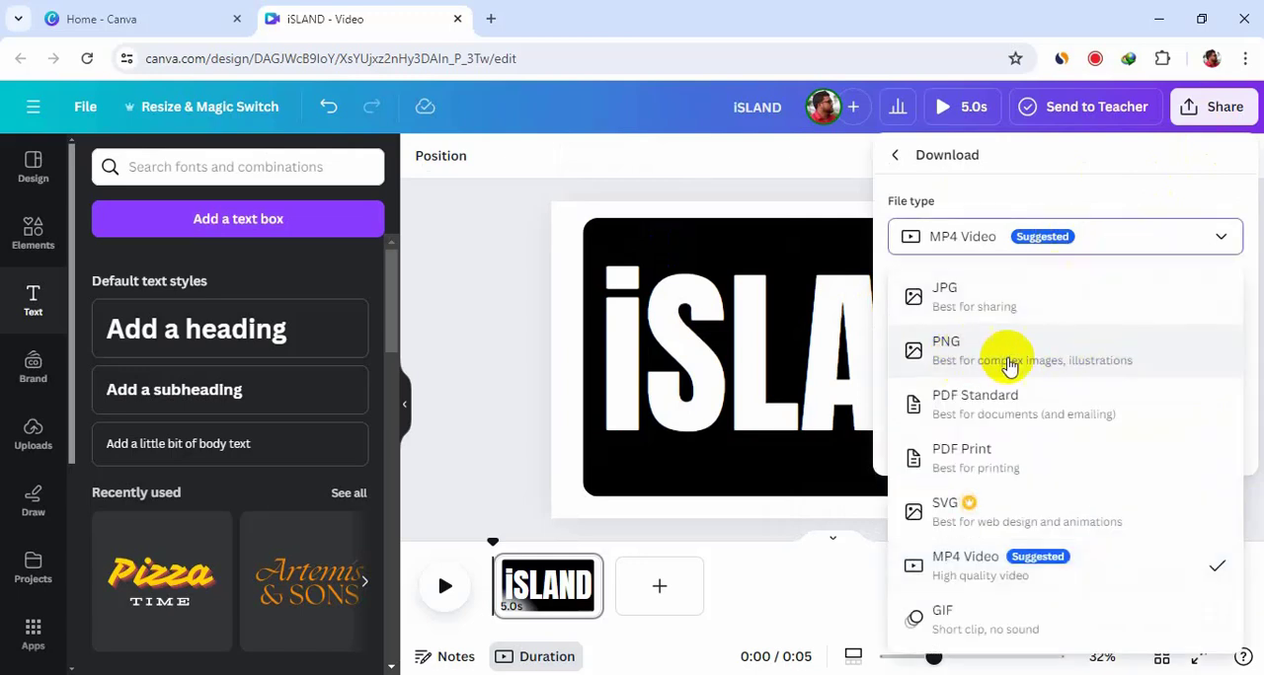
pyautogui.click(1079, 360)
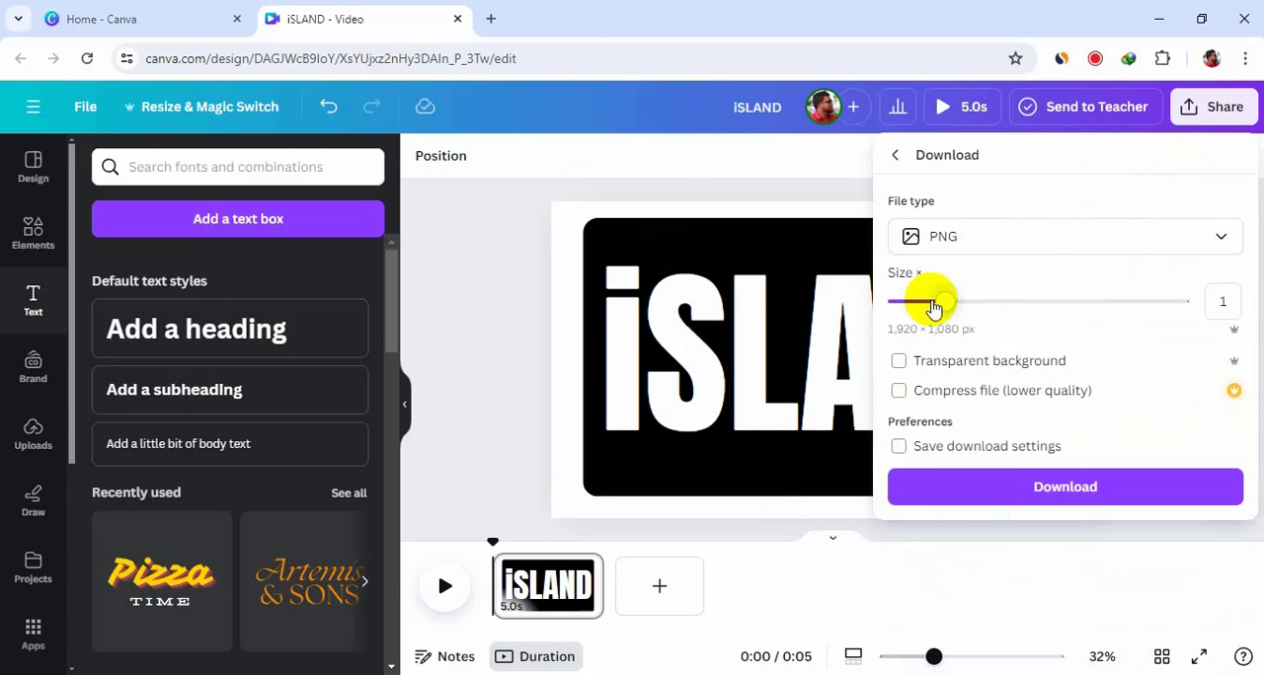
pyautogui.moveTo(947, 304); pyautogui.dragTo(1193, 302)
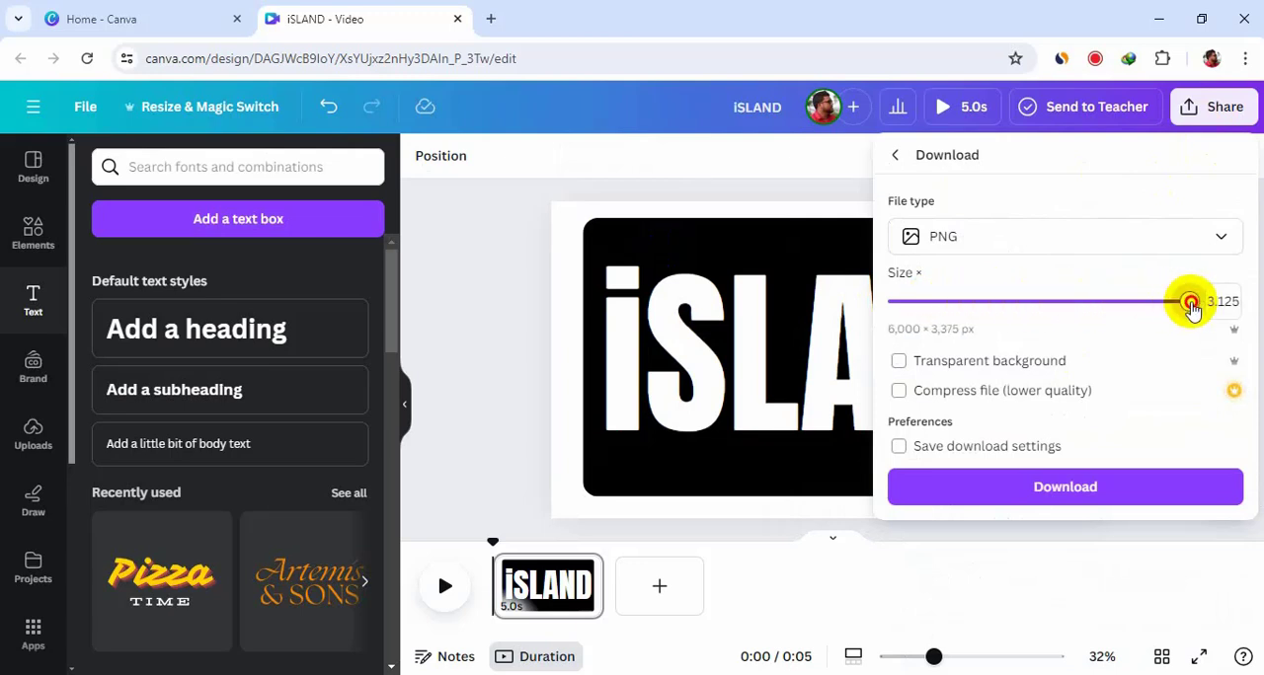
pyautogui.click(1177, 487)
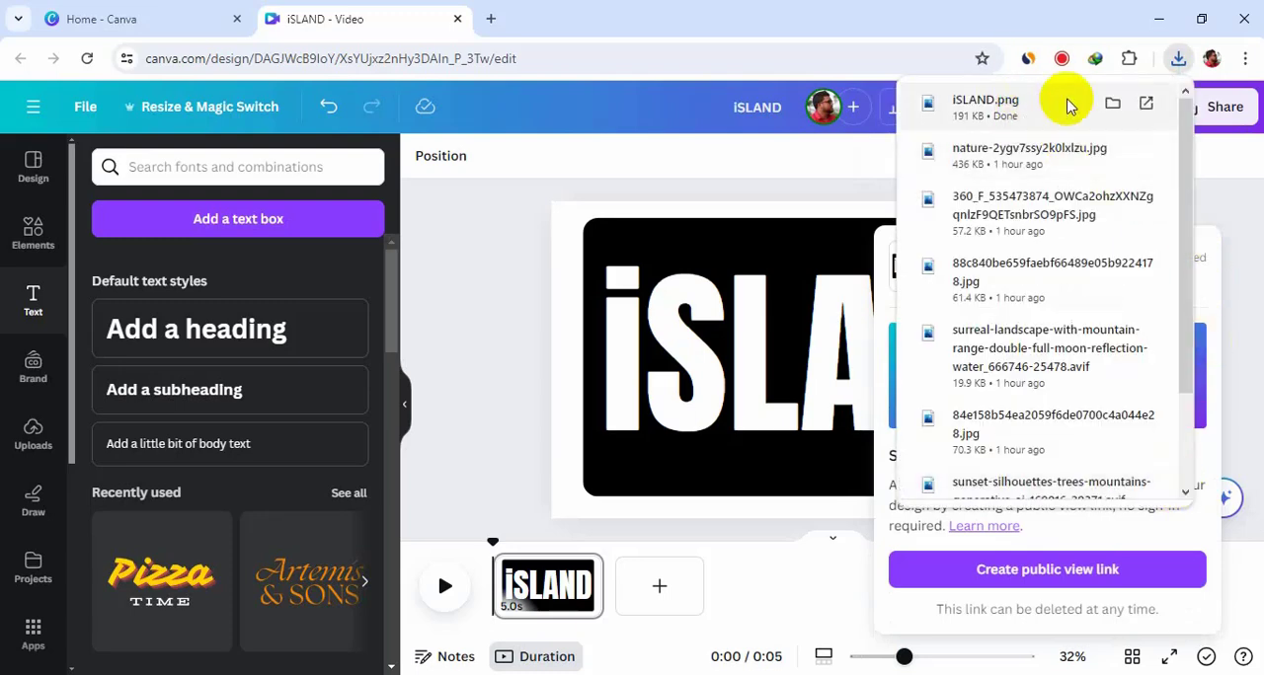
# Step: Upload the downloaded iSLAND.png into the design's uploaded images
pyautogui.moveTo(997, 120); pyautogui.dragTo(279, 237)
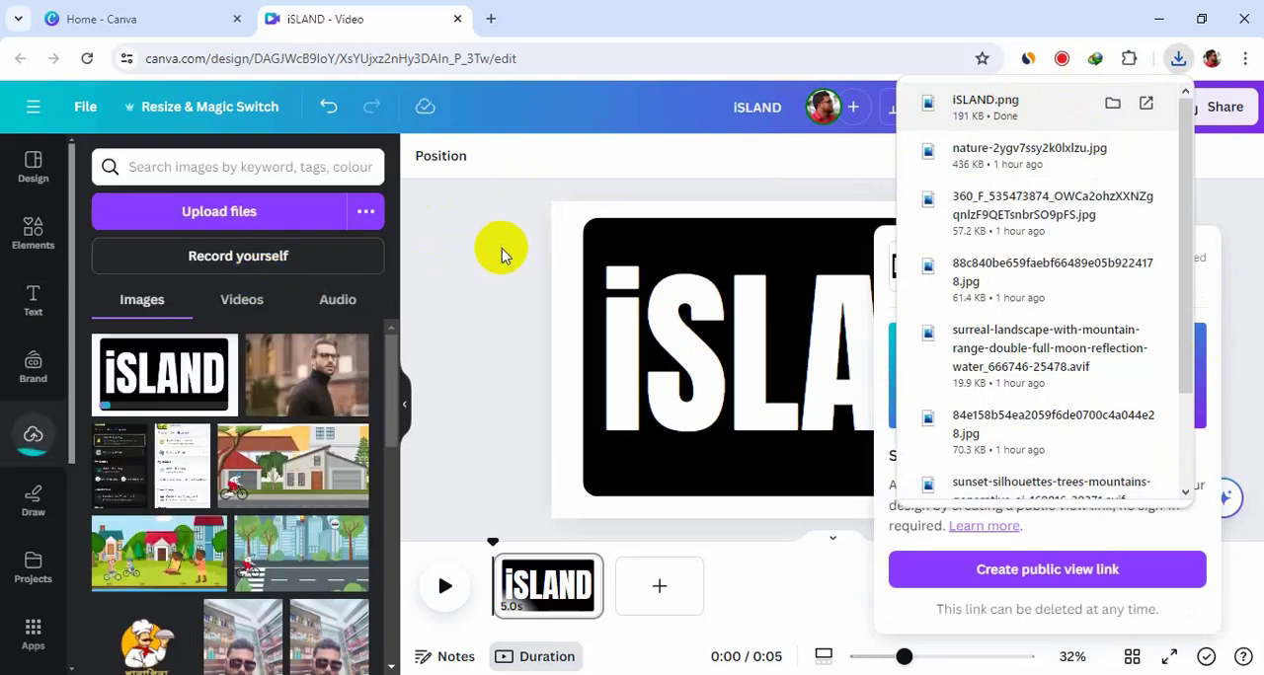
pyautogui.click(504, 253)
# Step: Delete the iSLAND text and the black rectangle from the canvas, leaving it empty
pyautogui.click(828, 298)
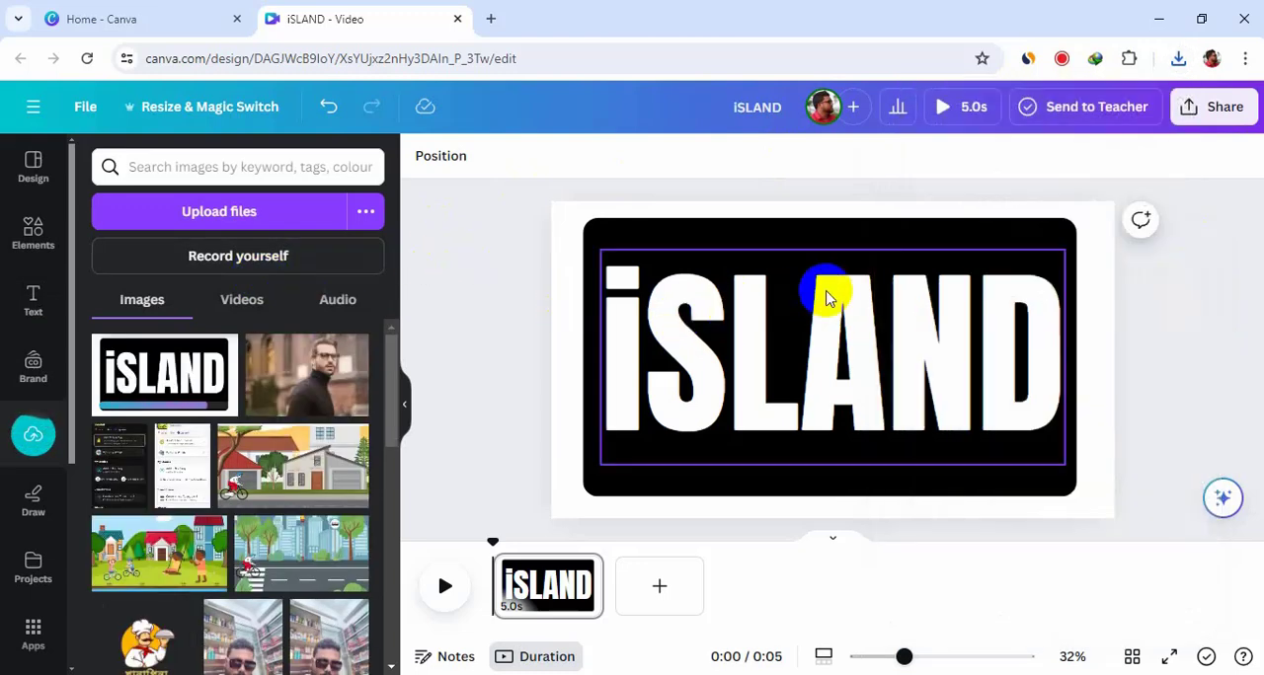
pyautogui.click(807, 296)
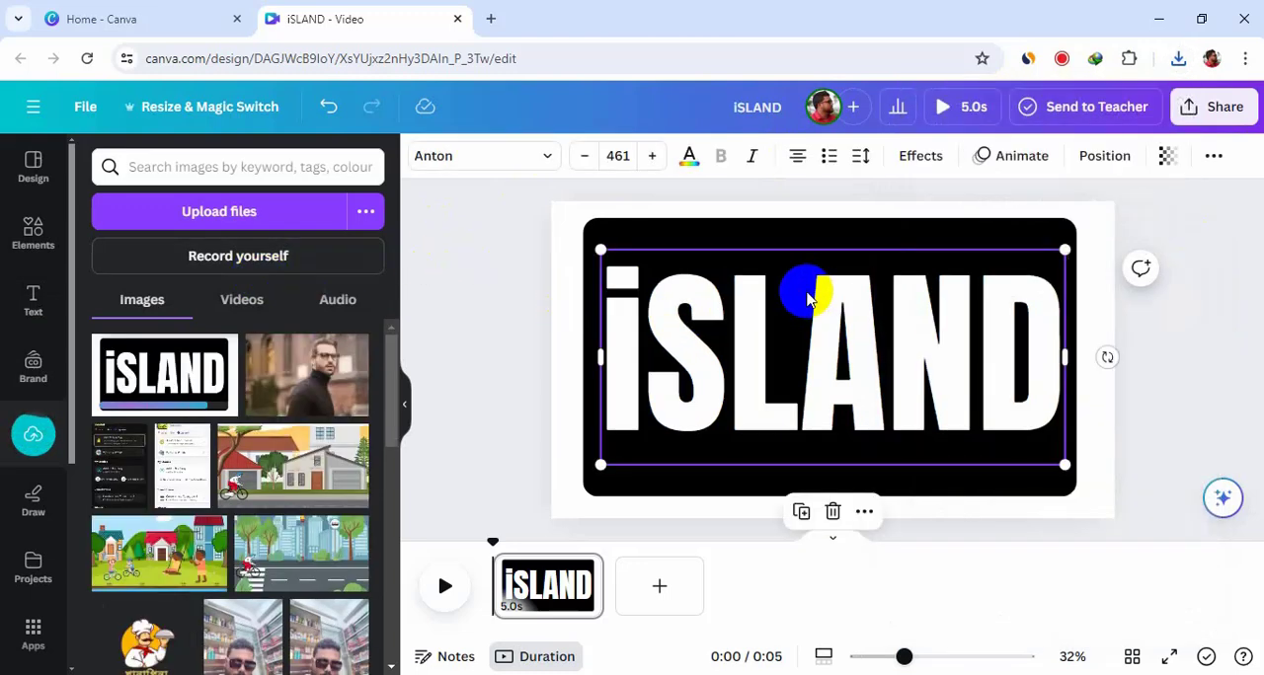
pyautogui.click(832, 512)
pyautogui.click(802, 356)
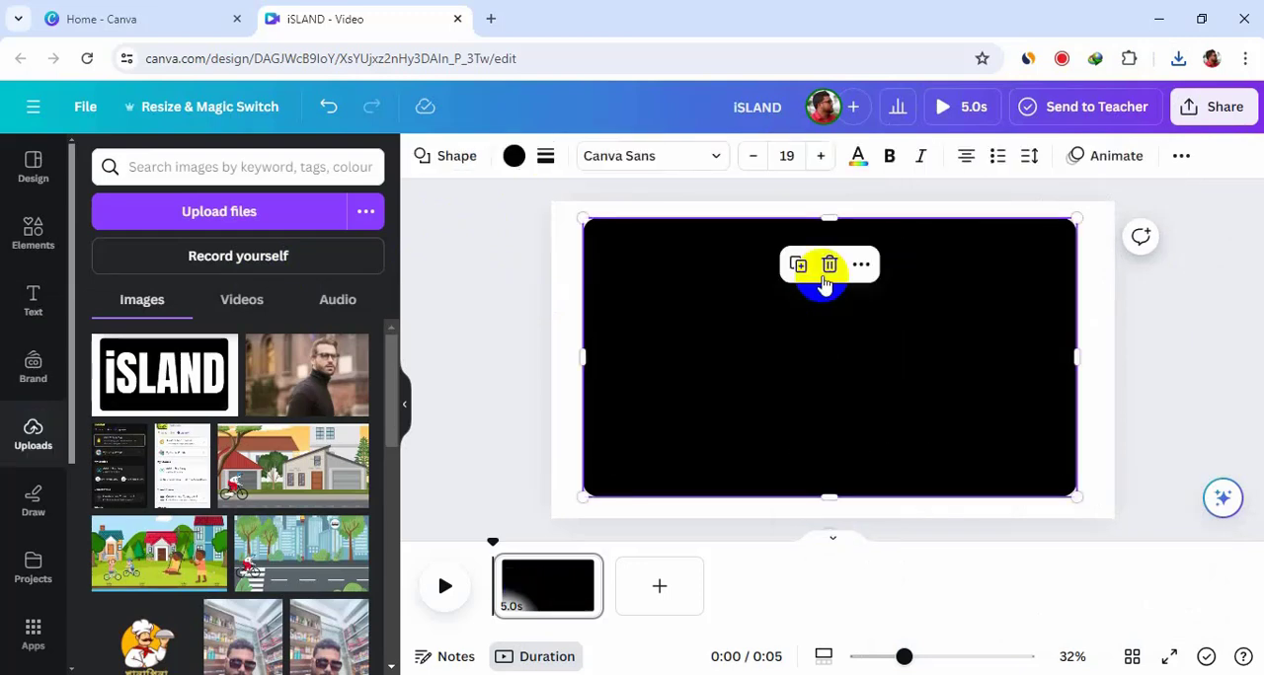
pyautogui.click(829, 267)
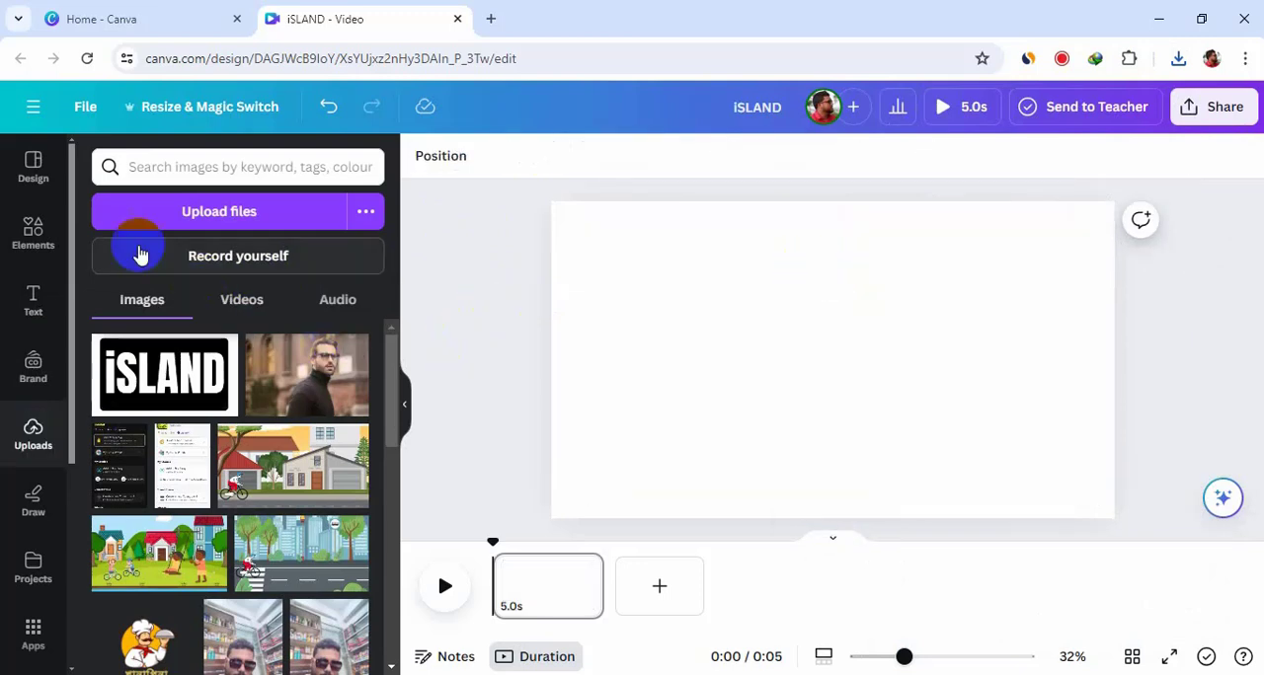
# Step: Add the tropical beach video from Elements to the page and set it as the page background
pyautogui.click(40, 240)
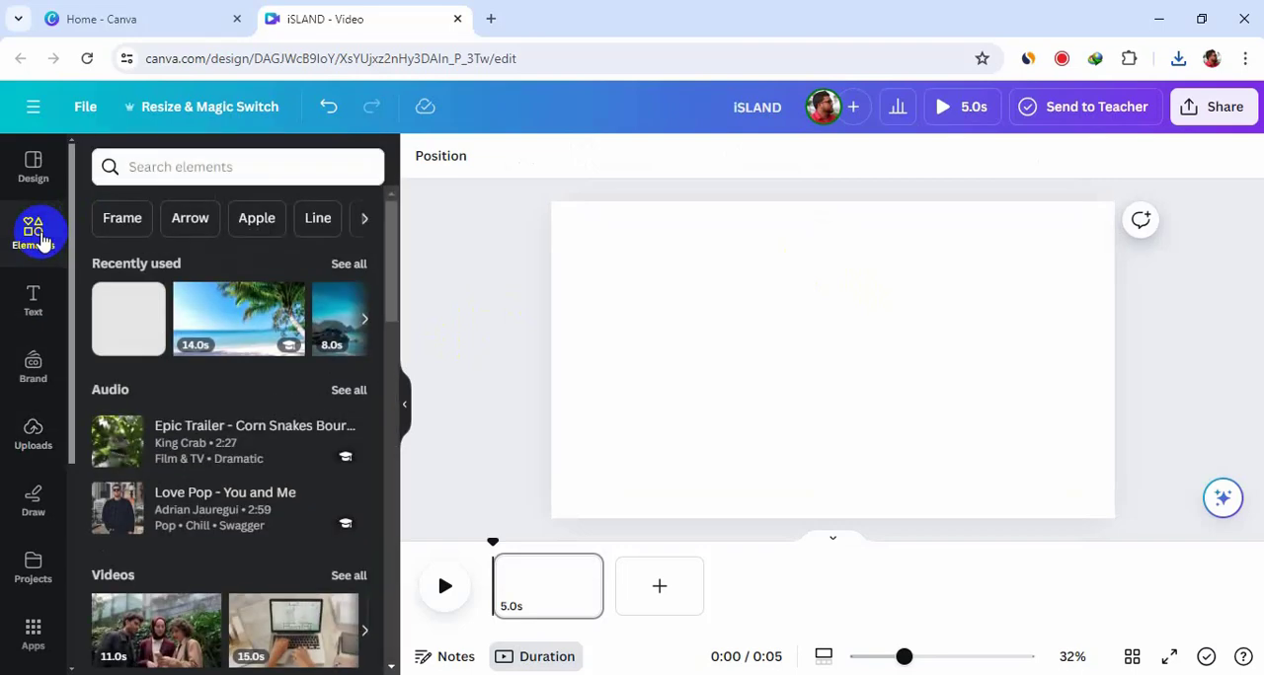
pyautogui.moveTo(229, 316); pyautogui.dragTo(629, 310)
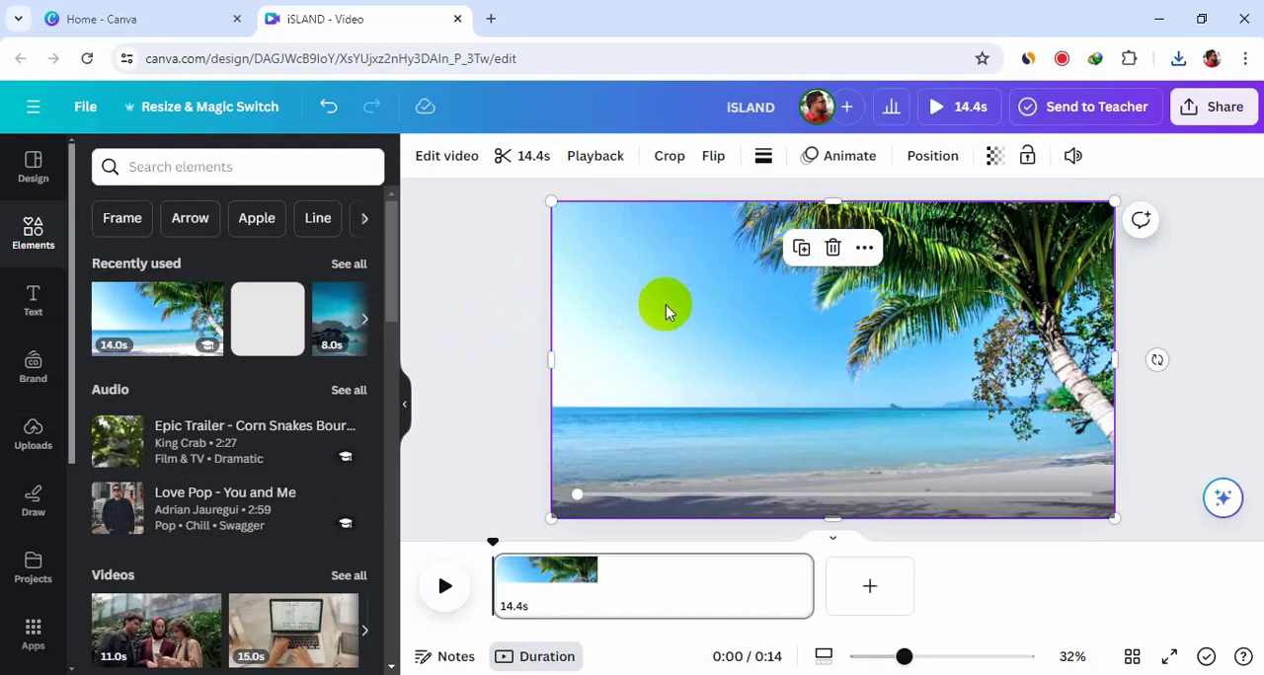
pyautogui.rightClick(653, 288)
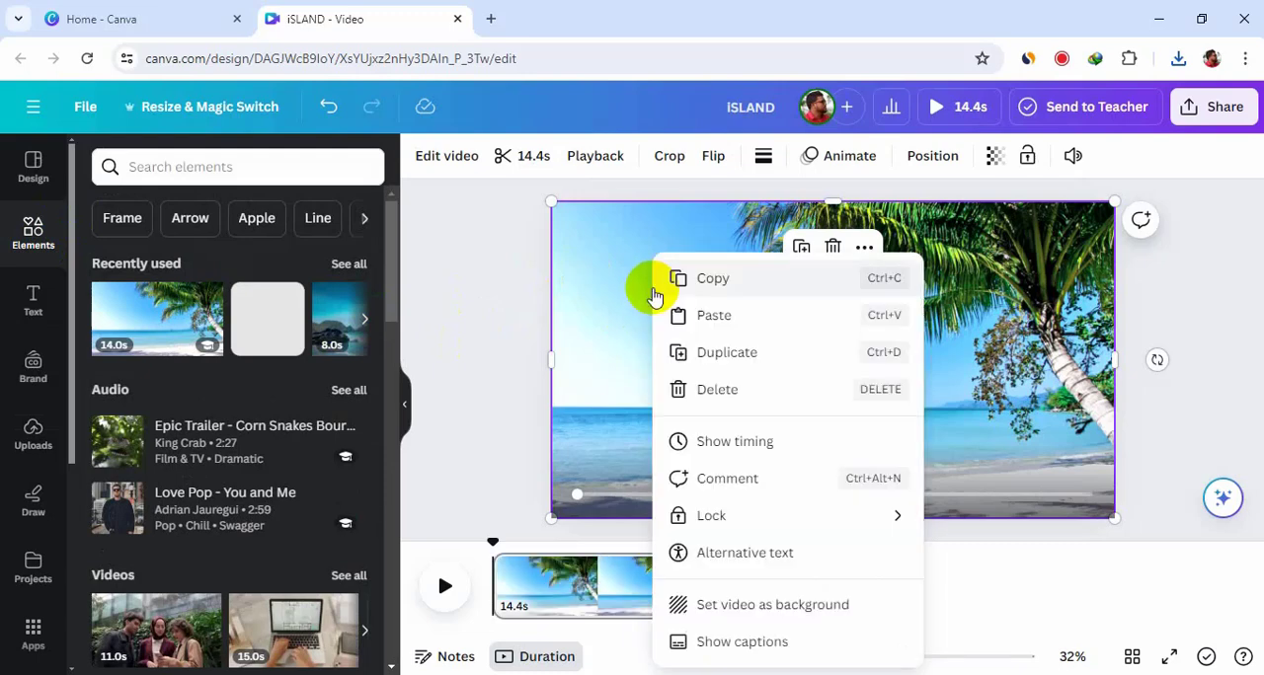
pyautogui.click(819, 605)
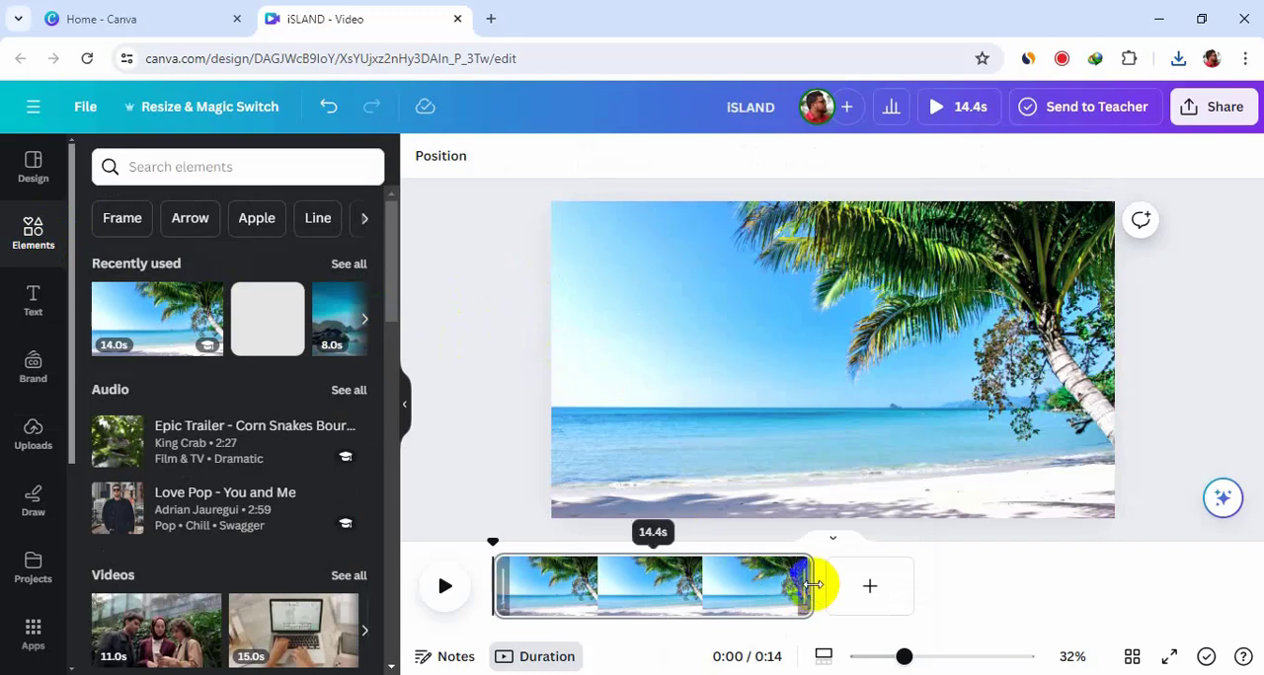
# Step: Trim the background beach video's duration to 4.0 seconds
pyautogui.moveTo(671, 580); pyautogui.dragTo(581, 582)
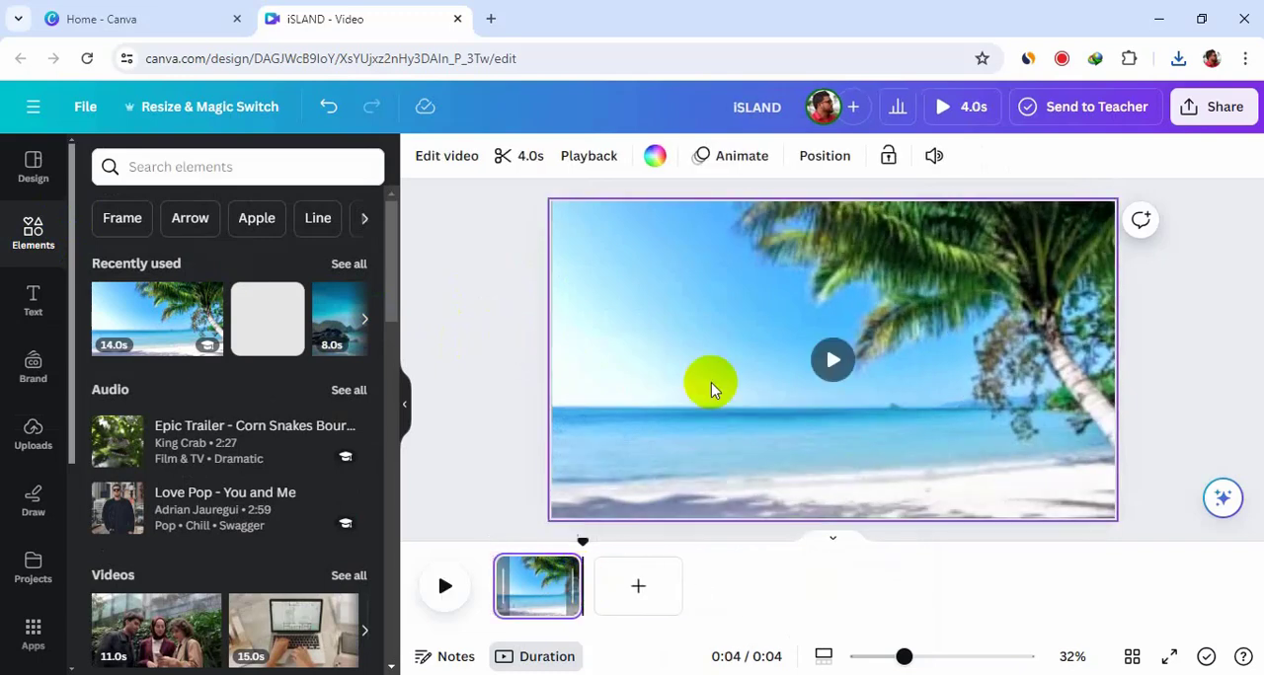
pyautogui.click(504, 307)
pyautogui.rightClick(646, 317)
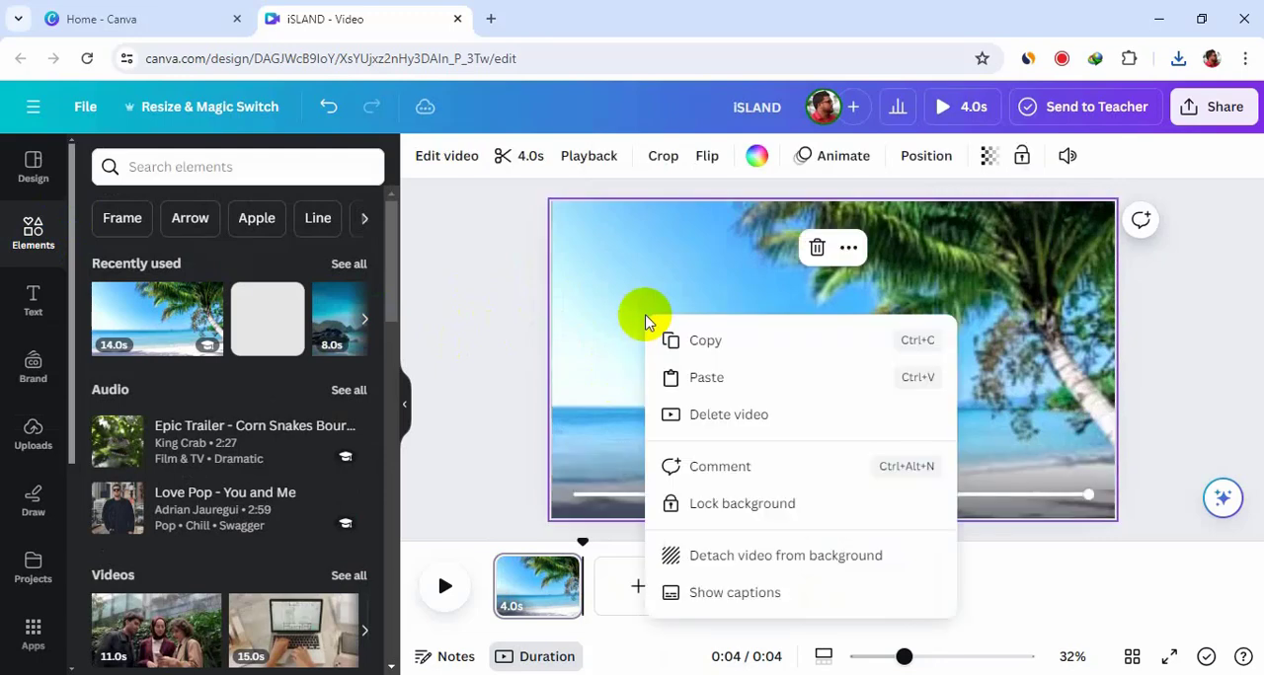
pyautogui.click(484, 393)
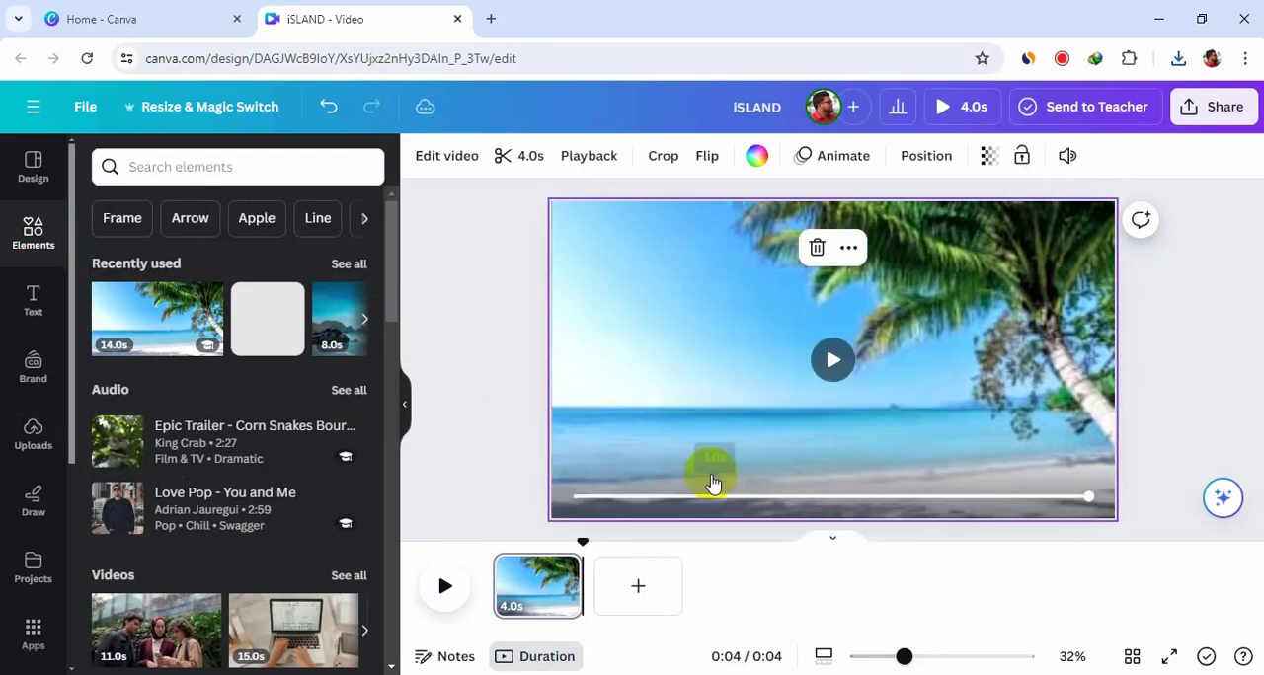
pyautogui.click(506, 367)
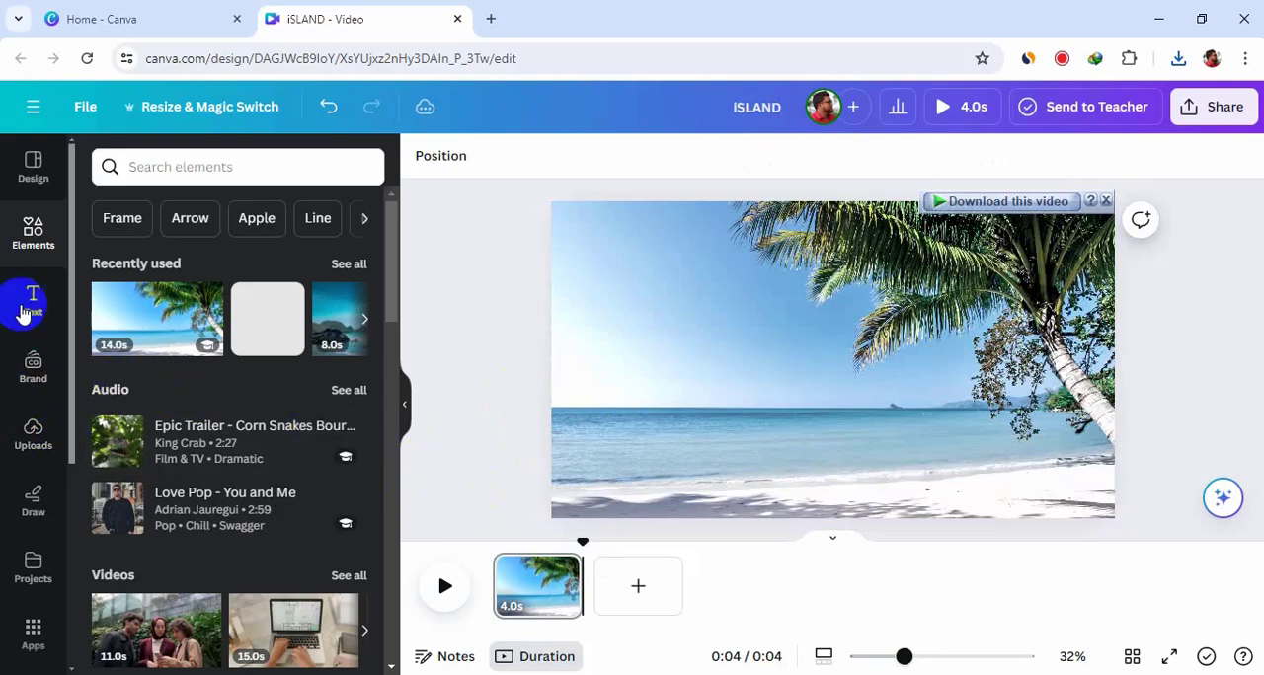
# Step: Place the uploaded iSLAND image on the page and remove its black background with BG Remover
pyautogui.click(33, 444)
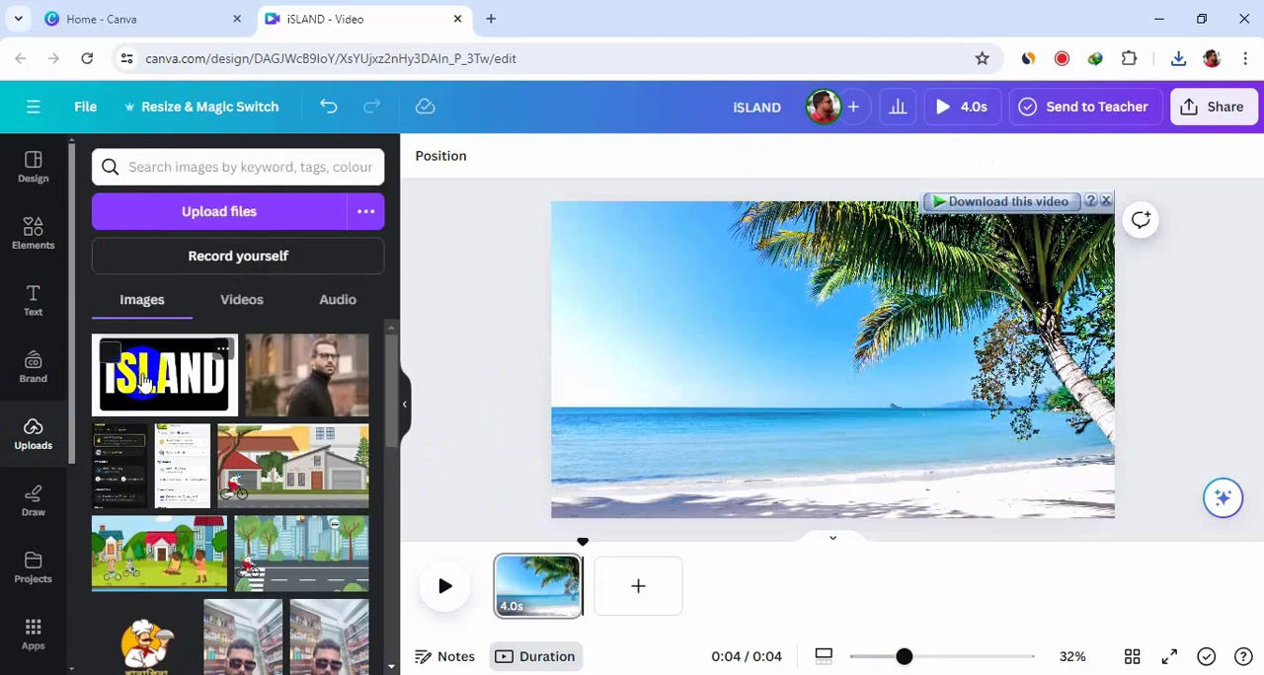
pyautogui.moveTo(139, 378); pyautogui.dragTo(662, 293)
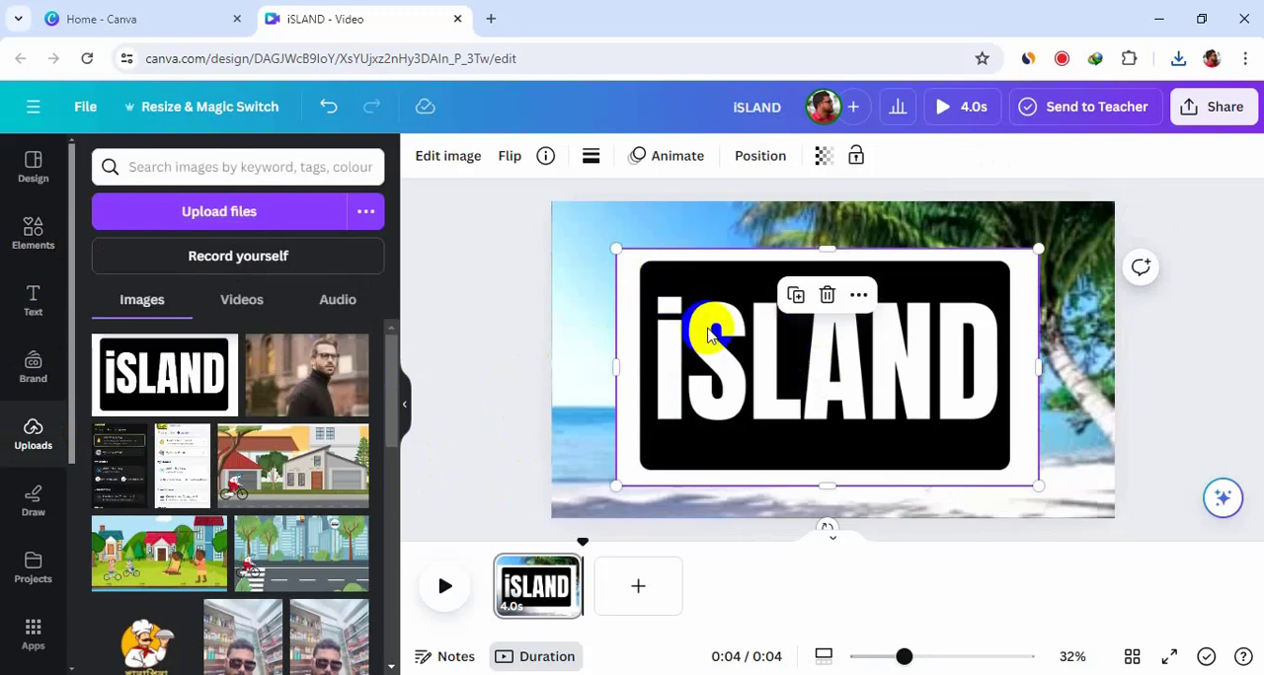
pyautogui.click(449, 158)
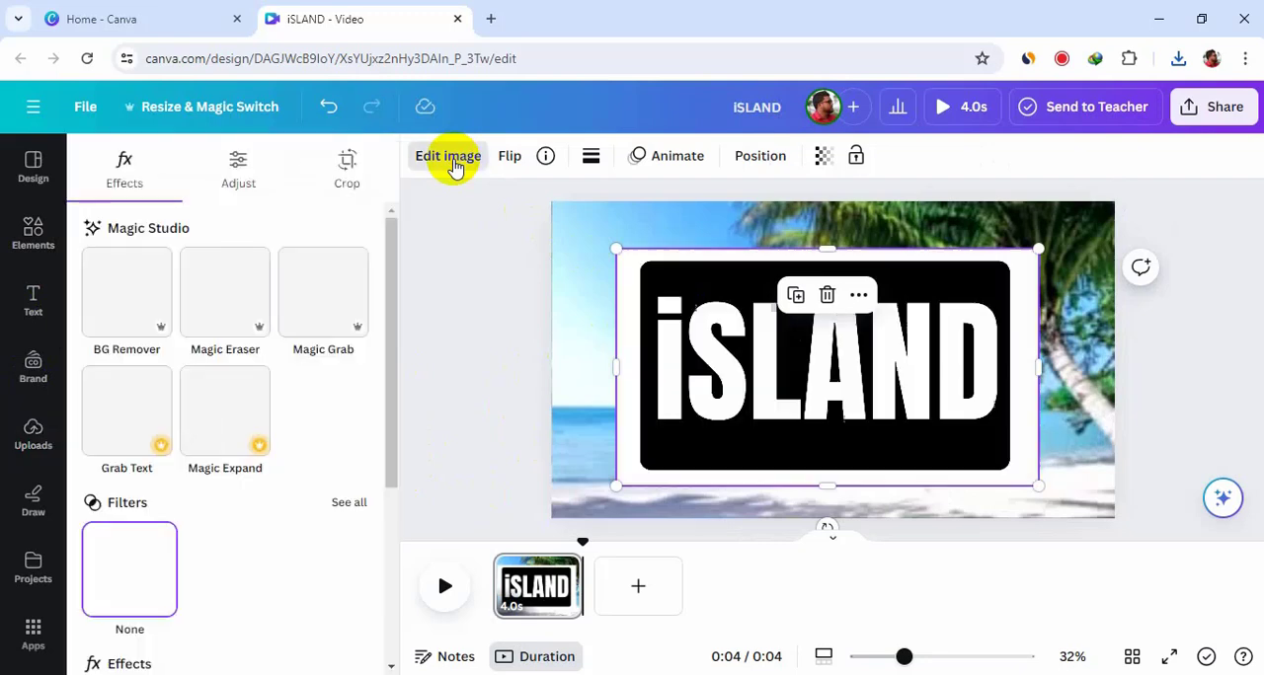
pyautogui.click(121, 297)
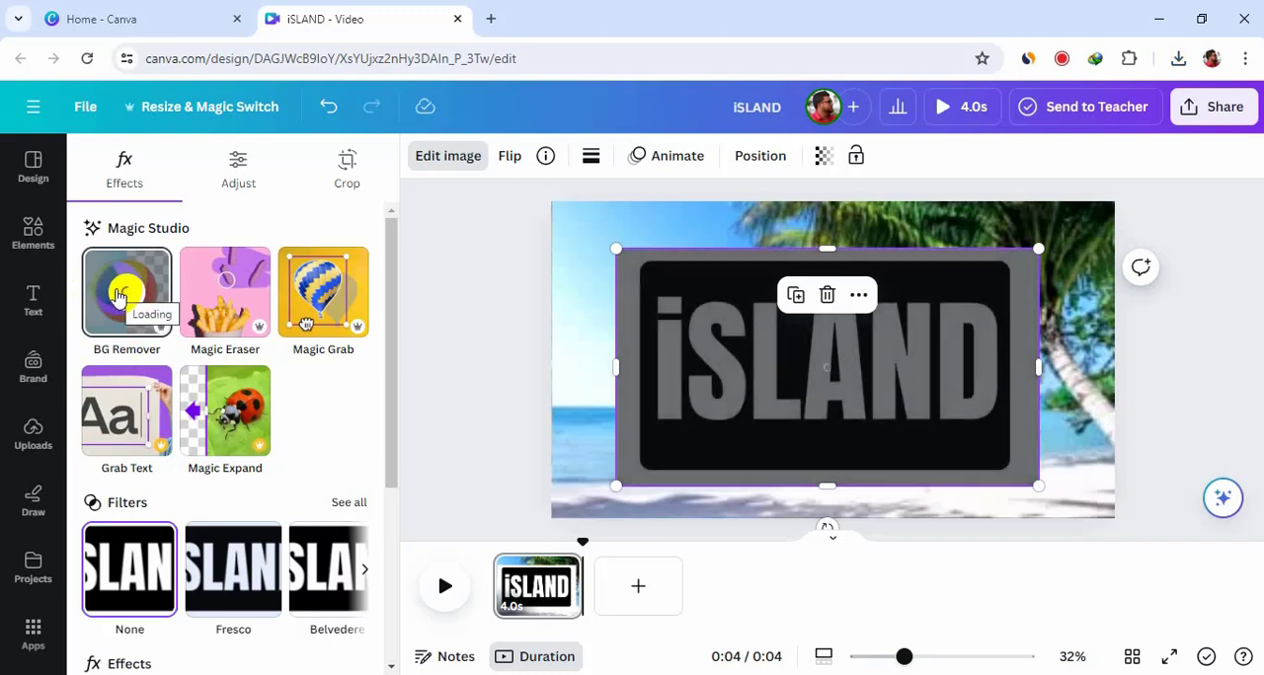
# Step: Enlarge and reposition the iSLAND cut-out image so it fills the whole frame
pyautogui.moveTo(766, 376); pyautogui.dragTo(678, 312)
pyautogui.moveTo(945, 424); pyautogui.dragTo(1164, 562)
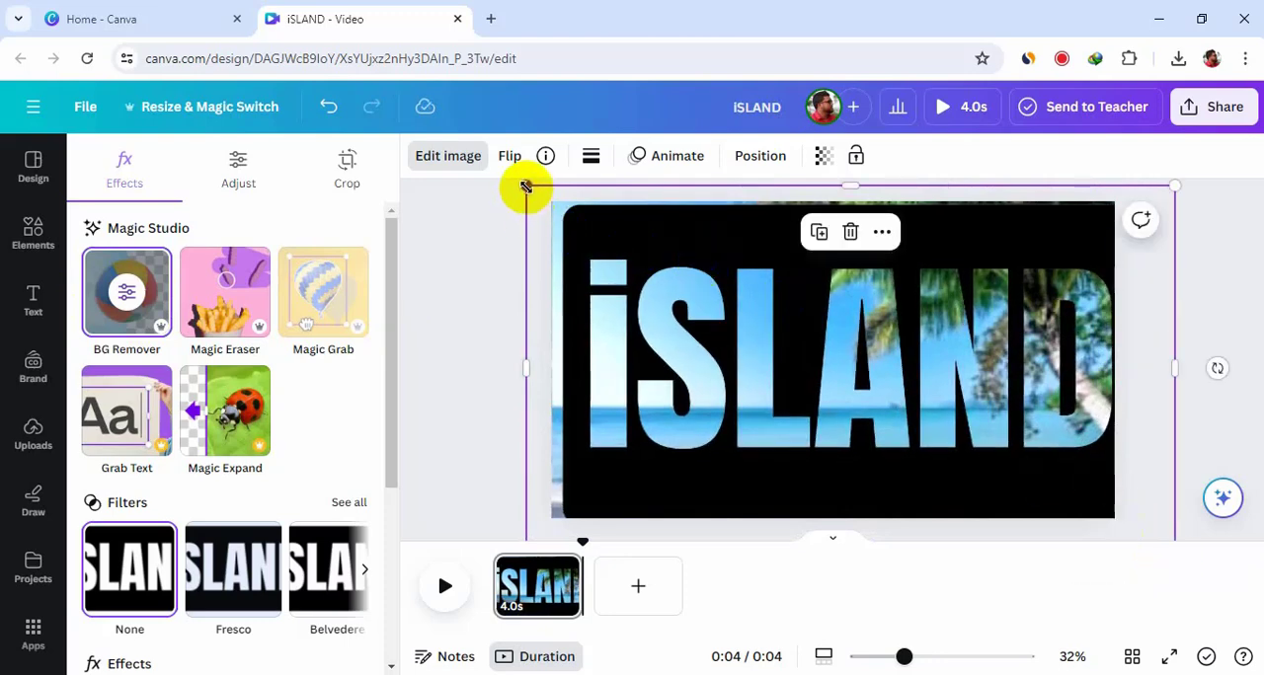
pyautogui.moveTo(510, 183); pyautogui.dragTo(498, 180)
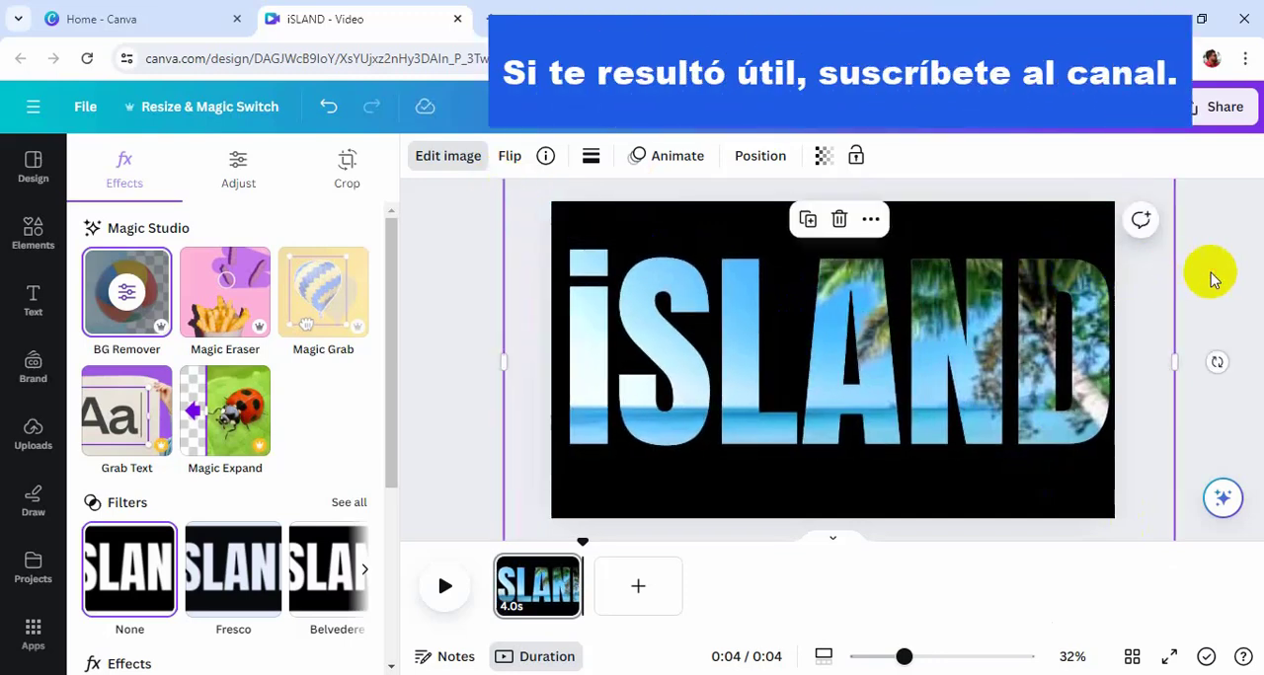
pyautogui.click(1156, 306)
pyautogui.click(496, 312)
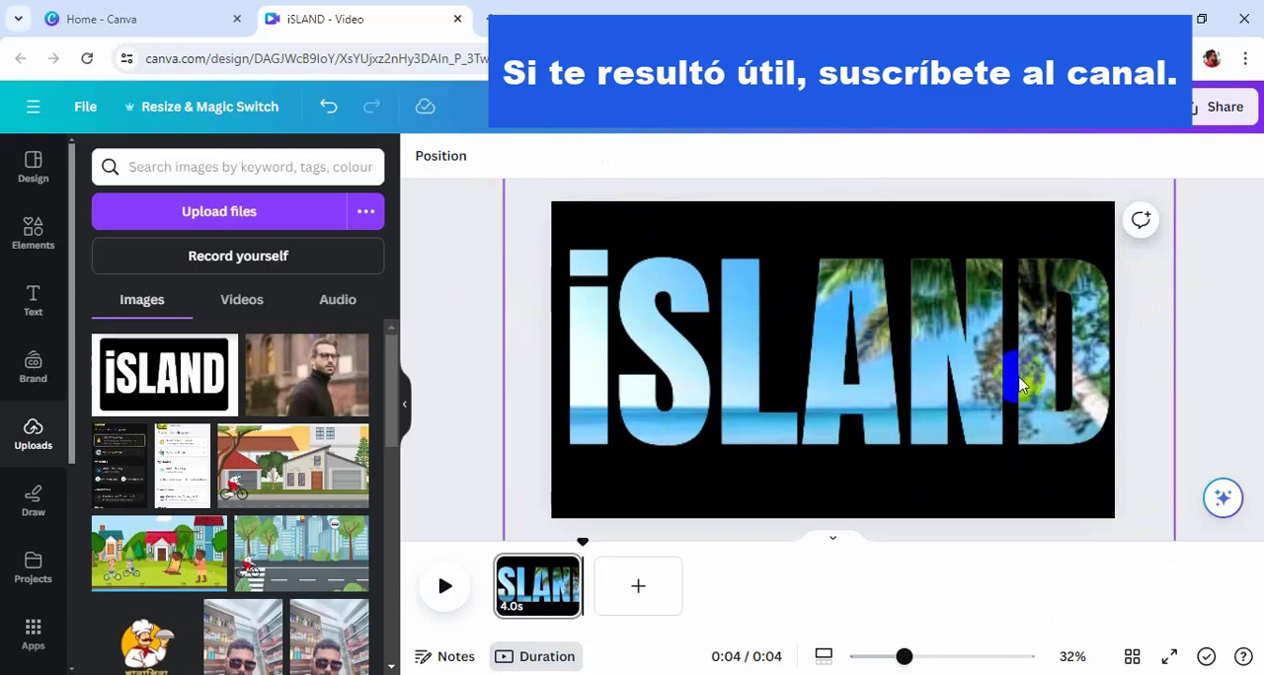
# Step: Preview the page playback and duplicate the page
pyautogui.click(440, 588)
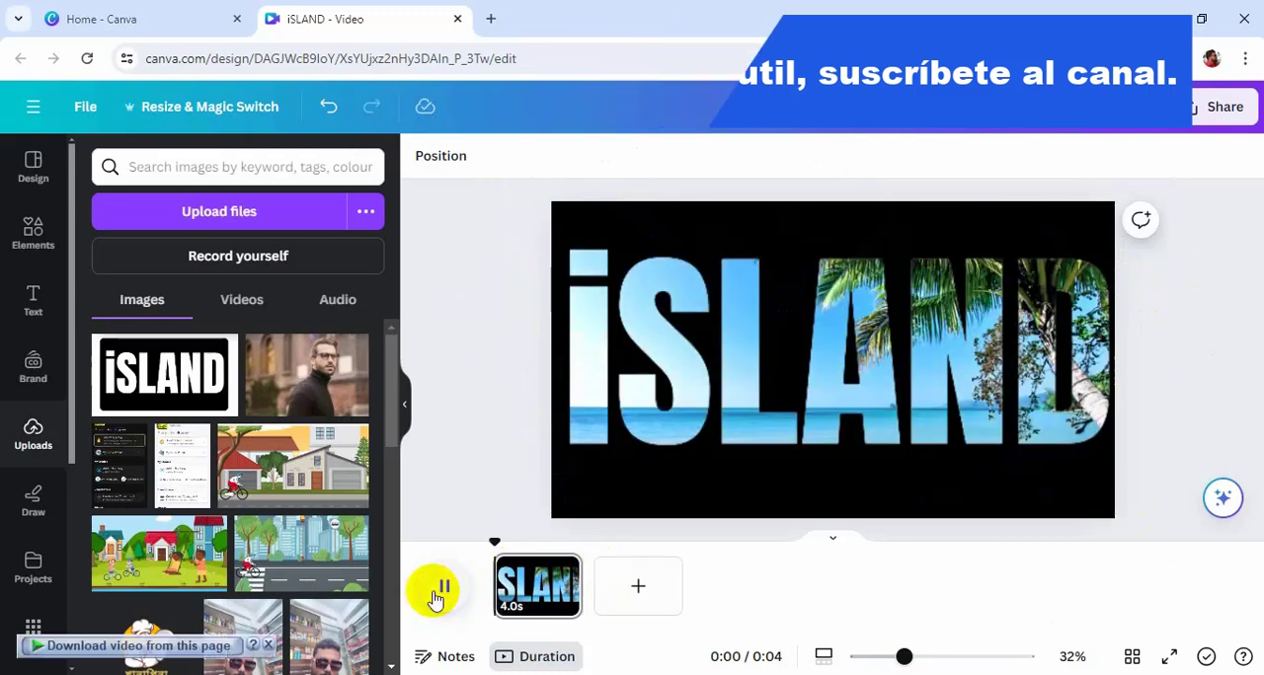
pyautogui.rightClick(550, 584)
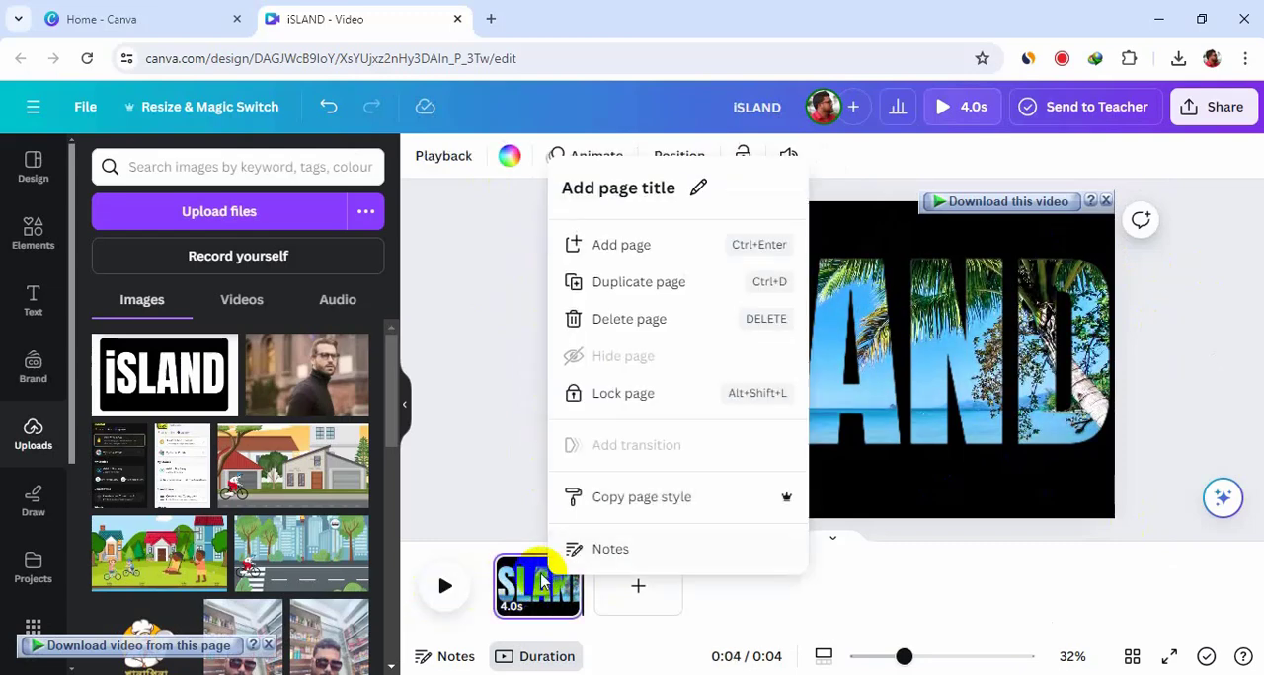
pyautogui.click(638, 282)
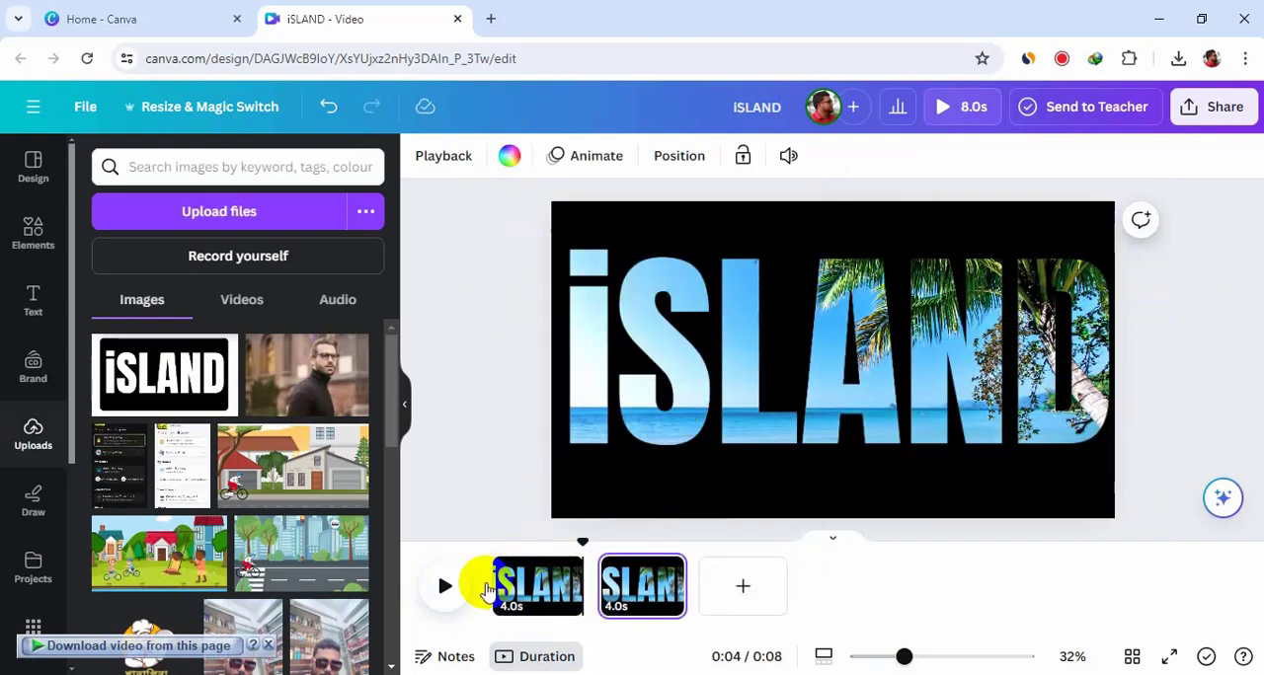
# Step: On the second page, scale the iSLAND image up enormously and position it so the beach shows through a letter
pyautogui.click(628, 585)
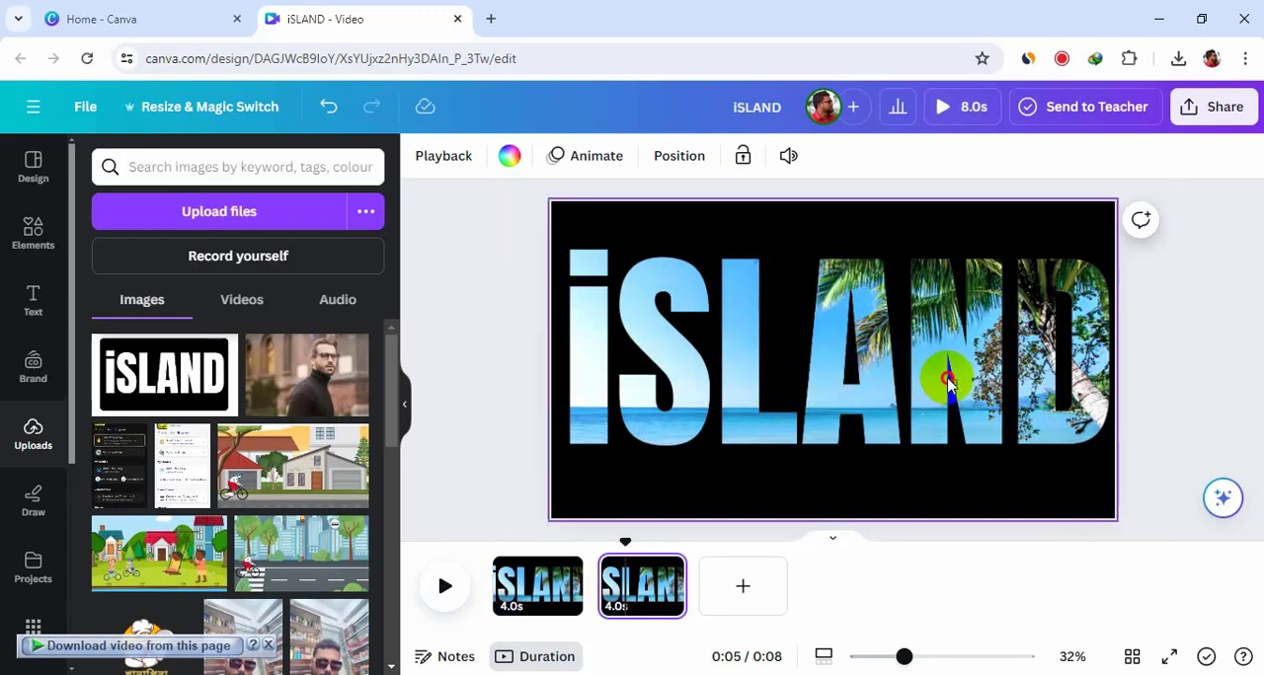
pyautogui.click(877, 366)
pyautogui.moveTo(876, 366); pyautogui.dragTo(497, 198)
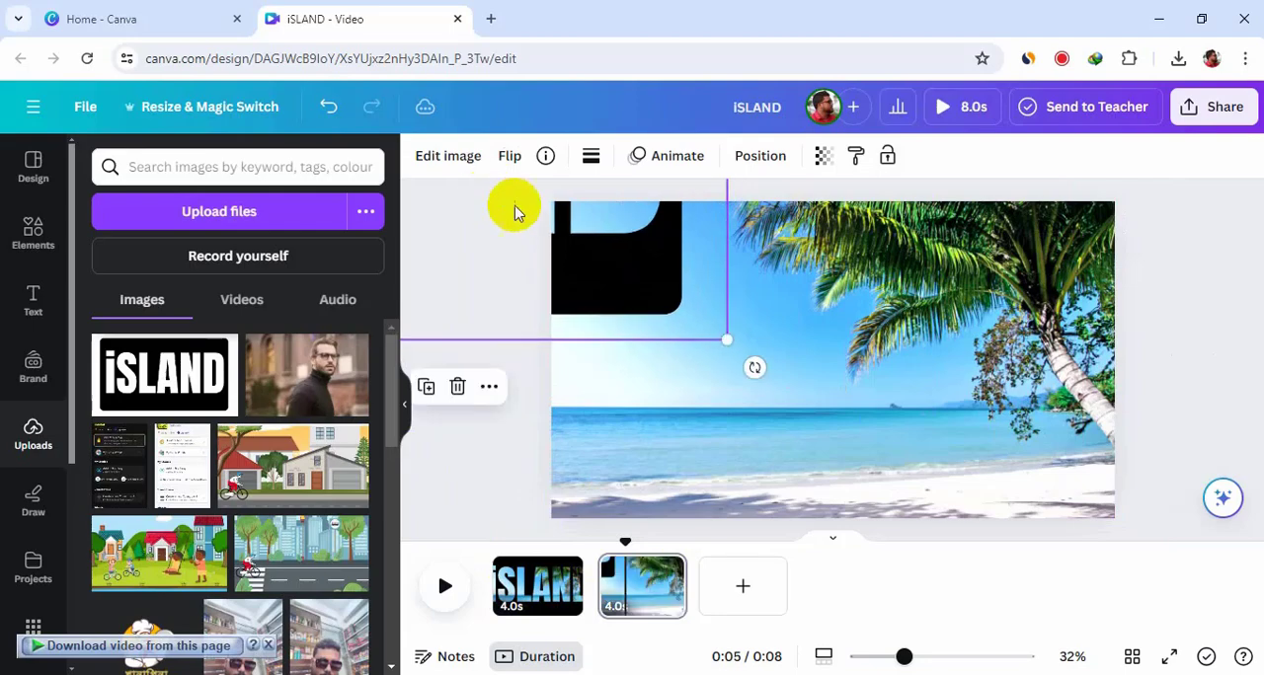
pyautogui.moveTo(722, 340); pyautogui.dragTo(857, 399)
pyautogui.moveTo(666, 252); pyautogui.dragTo(584, 205)
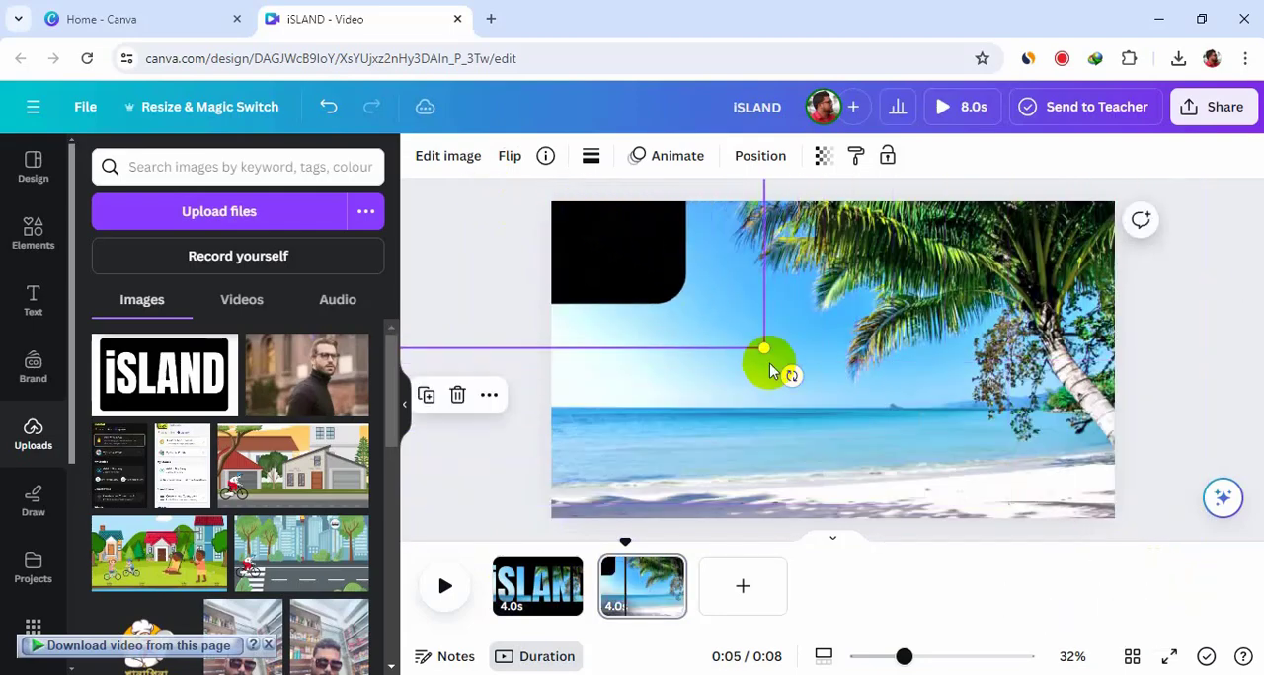
pyautogui.moveTo(762, 349); pyautogui.dragTo(1066, 565)
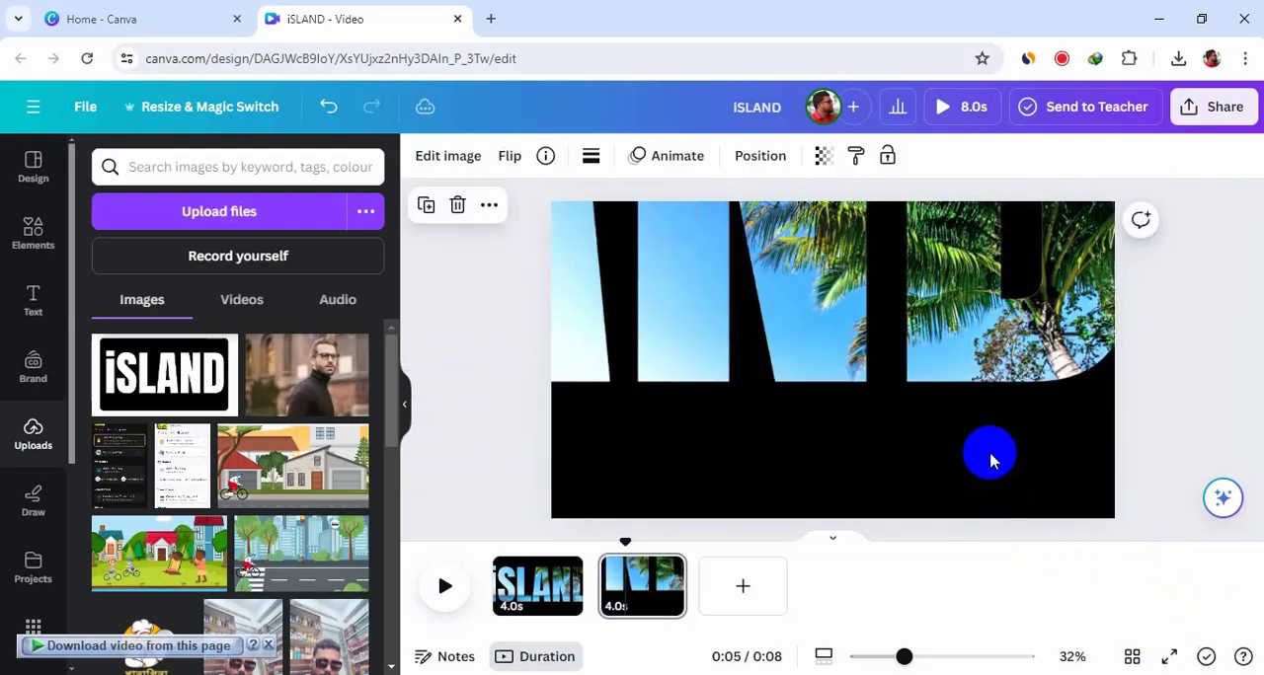
pyautogui.moveTo(992, 460); pyautogui.dragTo(468, 156)
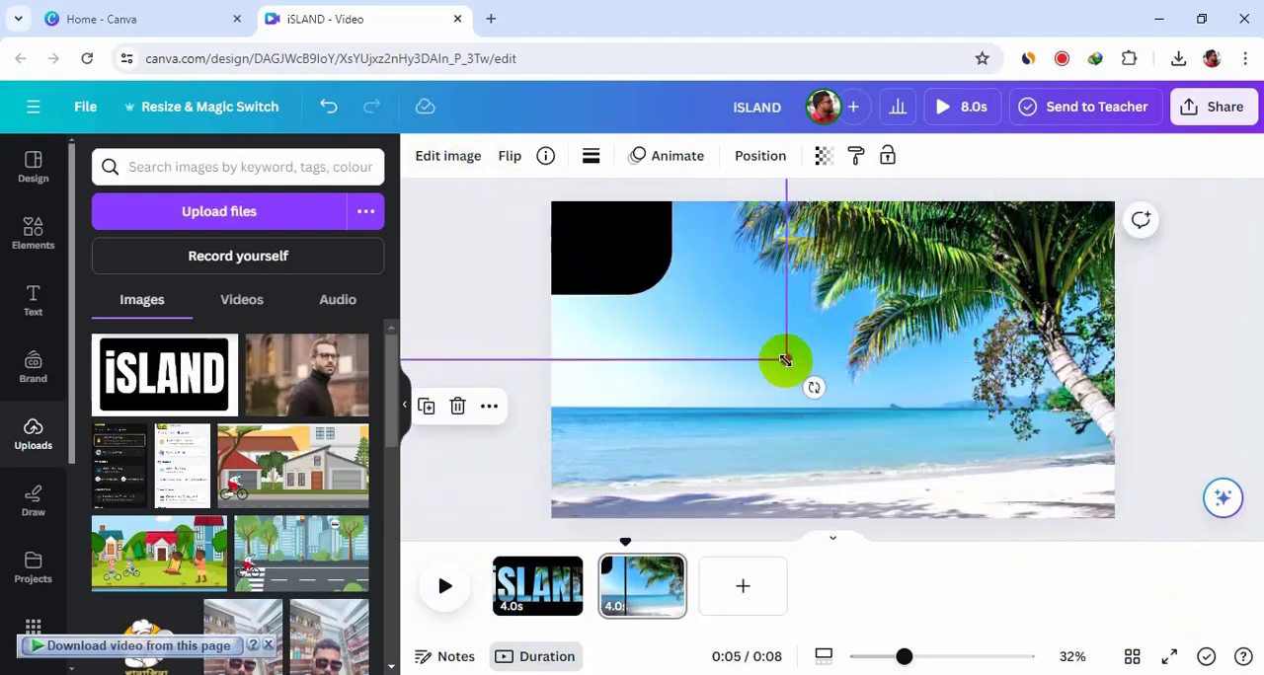
pyautogui.moveTo(785, 360); pyautogui.dragTo(1135, 654)
pyautogui.moveTo(917, 431); pyautogui.dragTo(351, 98)
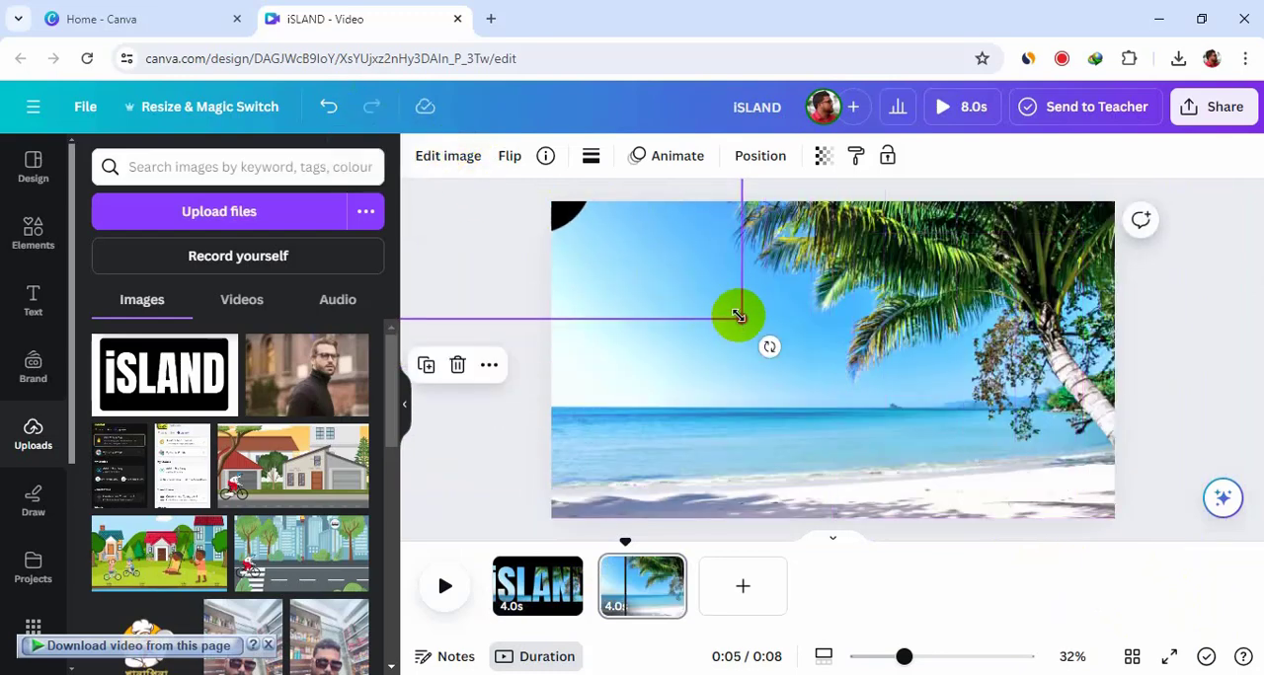
pyautogui.moveTo(738, 315); pyautogui.dragTo(1256, 673)
pyautogui.moveTo(928, 406); pyautogui.dragTo(429, 124)
pyautogui.moveTo(812, 362); pyautogui.dragTo(1213, 650)
pyautogui.click(923, 425)
pyautogui.moveTo(923, 424); pyautogui.dragTo(425, 155)
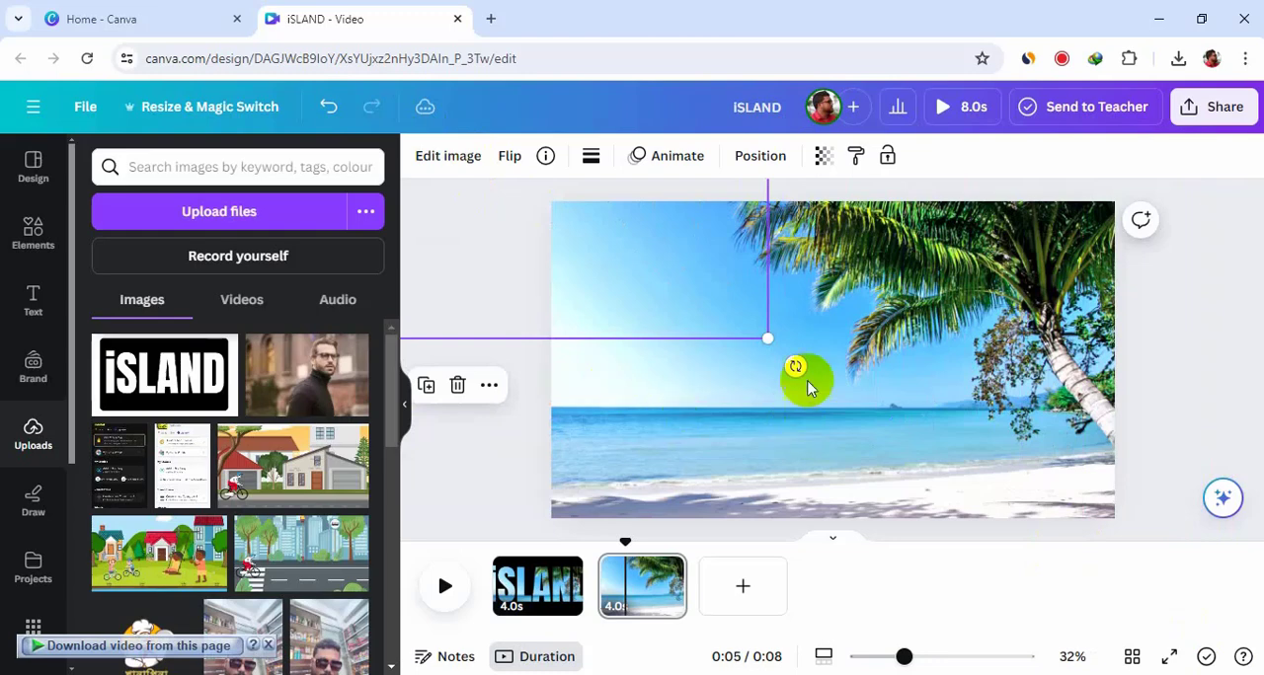
pyautogui.moveTo(762, 338); pyautogui.dragTo(1175, 553)
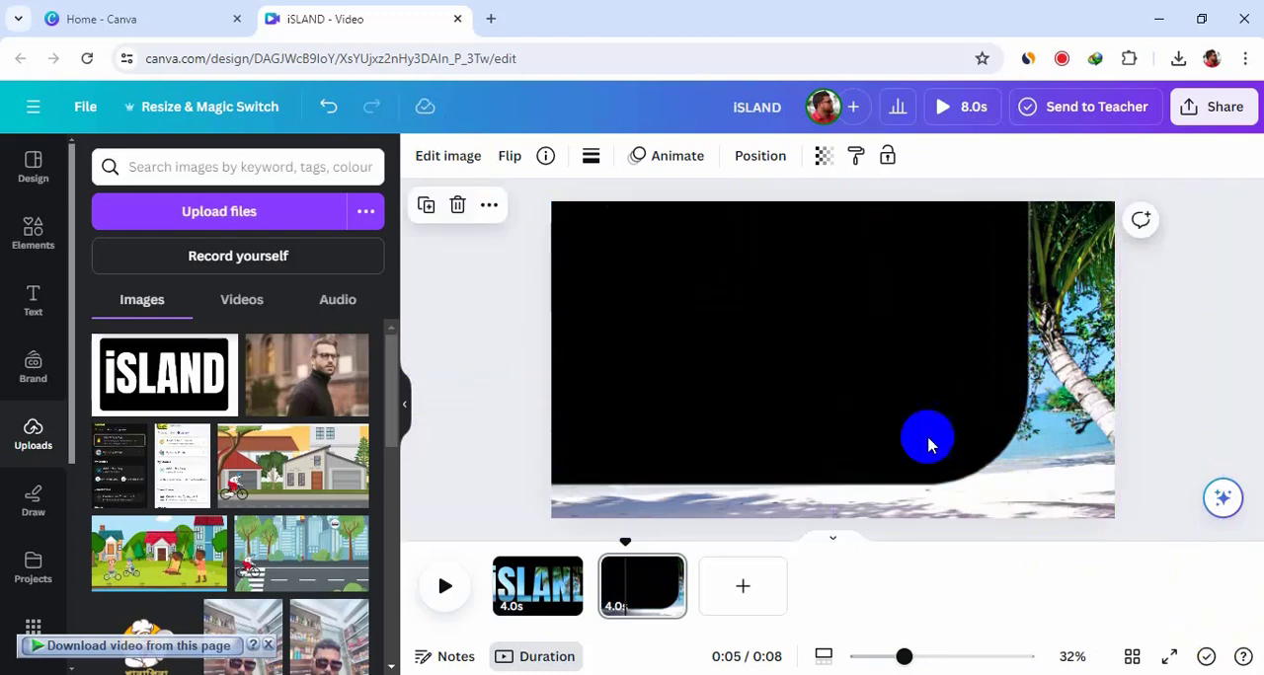
pyautogui.moveTo(925, 437); pyautogui.dragTo(400, 138)
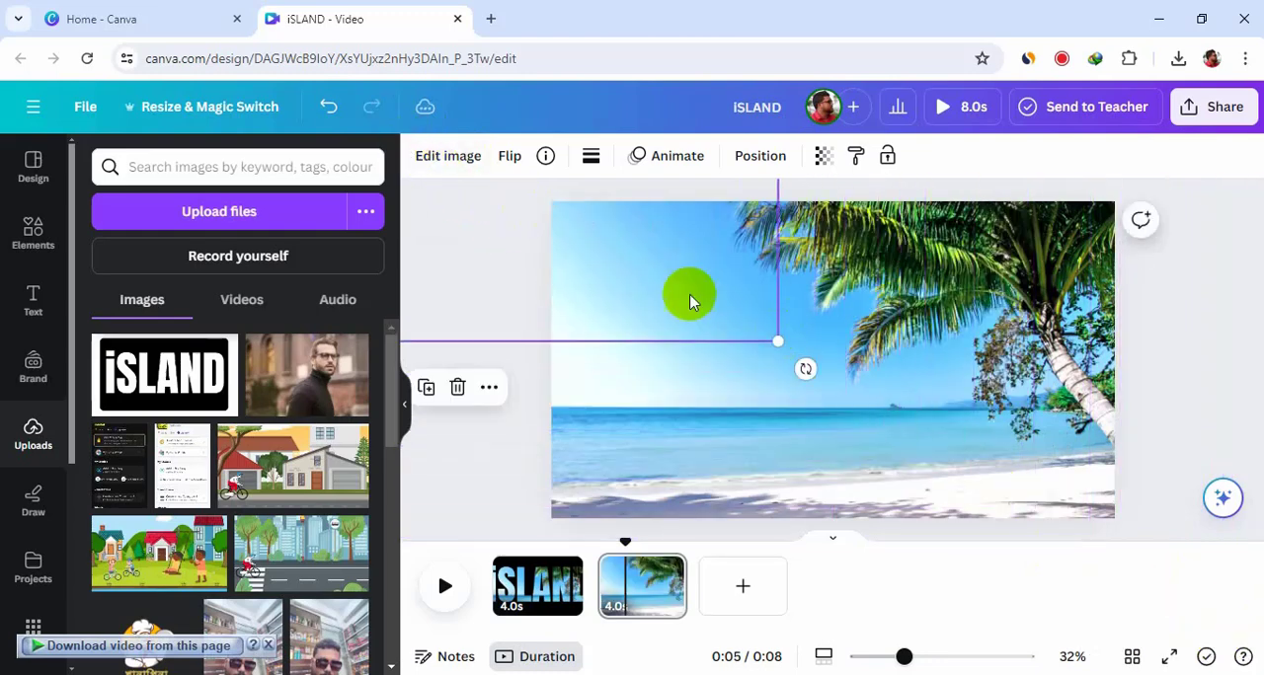
pyautogui.moveTo(781, 343); pyautogui.dragTo(1219, 660)
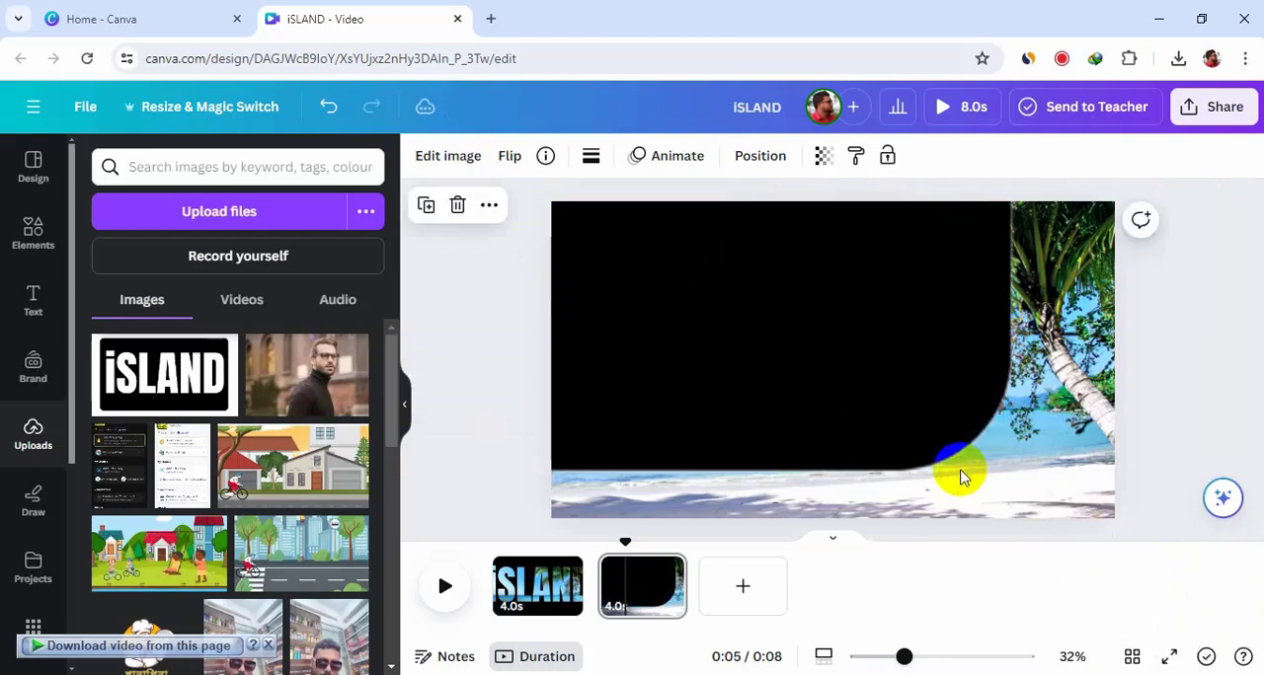
pyautogui.moveTo(959, 474); pyautogui.dragTo(417, 164)
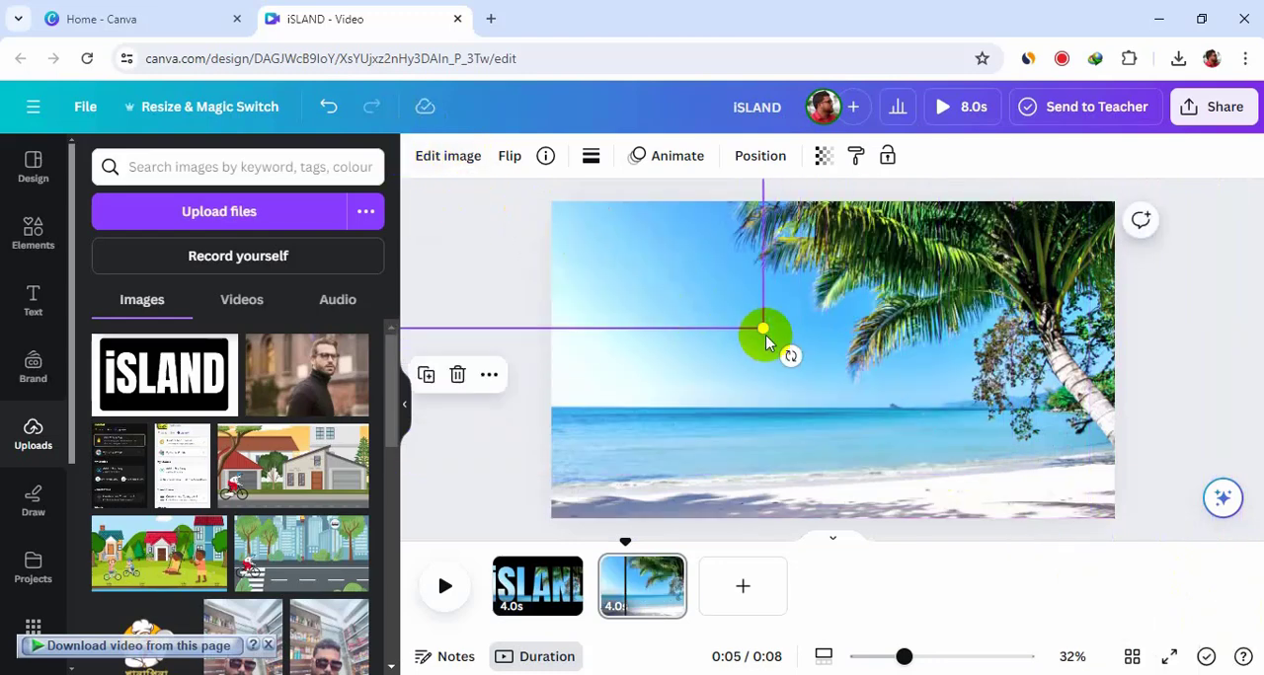
pyautogui.moveTo(765, 334); pyautogui.dragTo(1145, 637)
pyautogui.moveTo(965, 491); pyautogui.dragTo(801, 450)
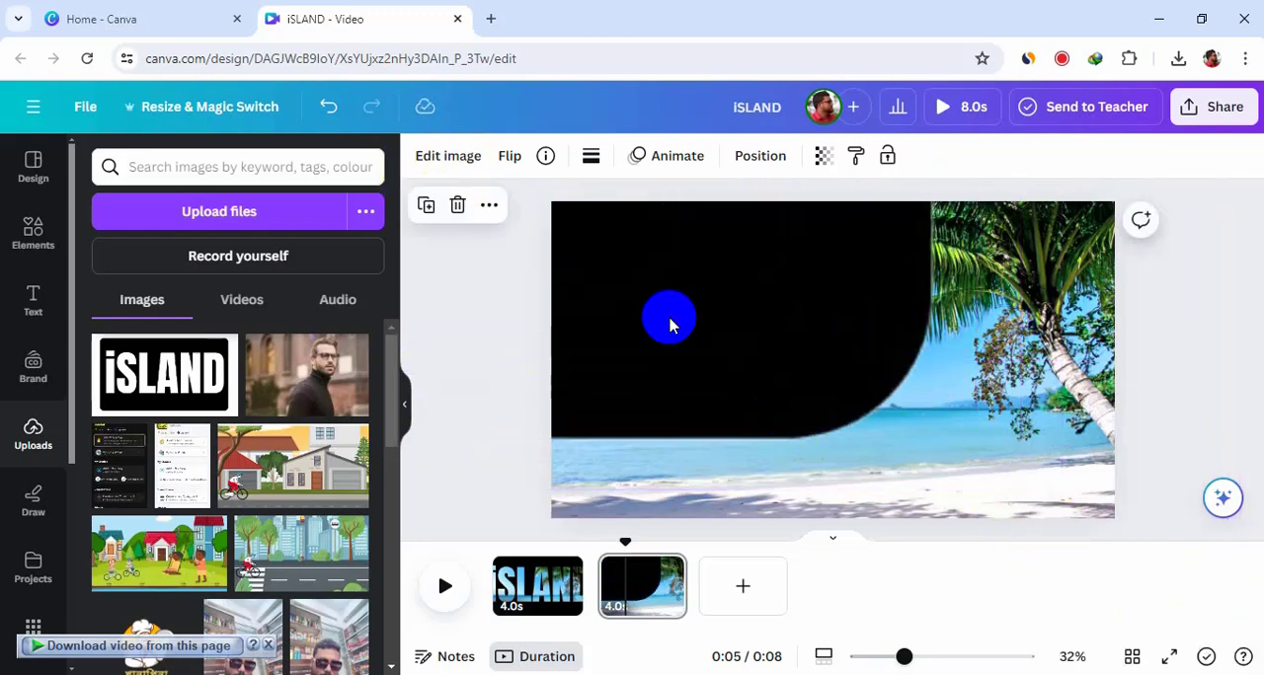
pyautogui.moveTo(720, 319); pyautogui.dragTo(738, 386)
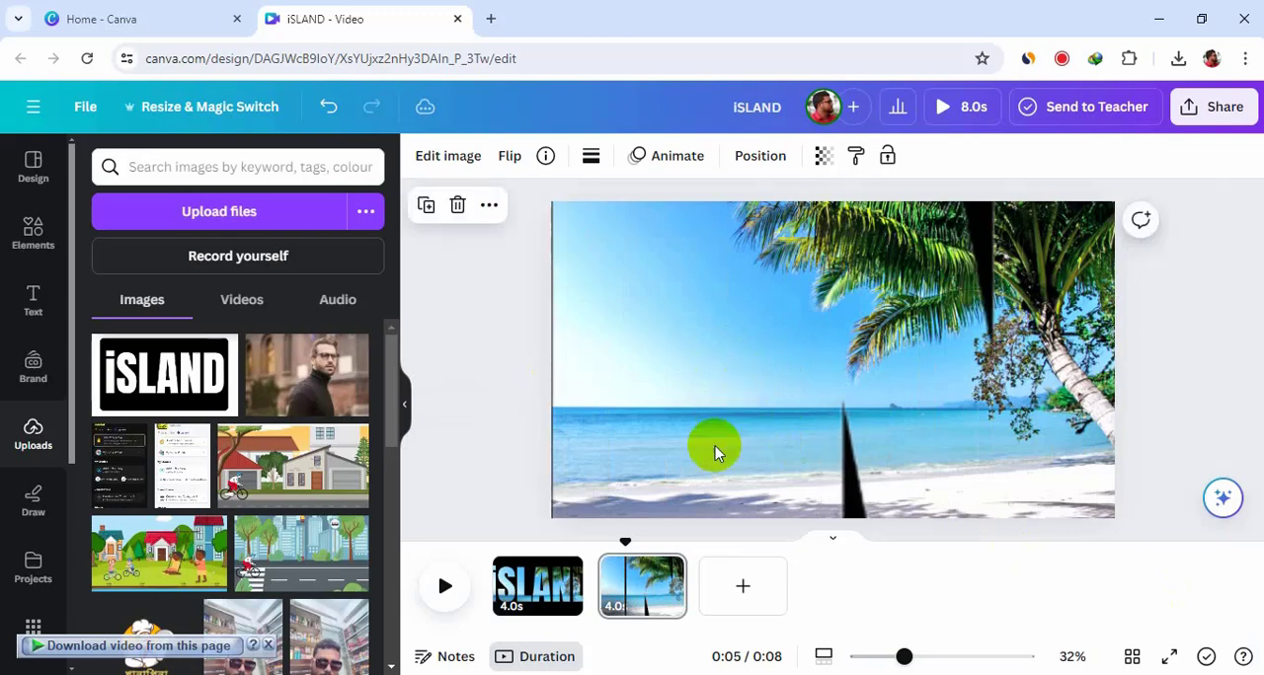
# Step: Add a Match & Move transition between the two pages with a duration of 2 seconds
pyautogui.click(627, 543)
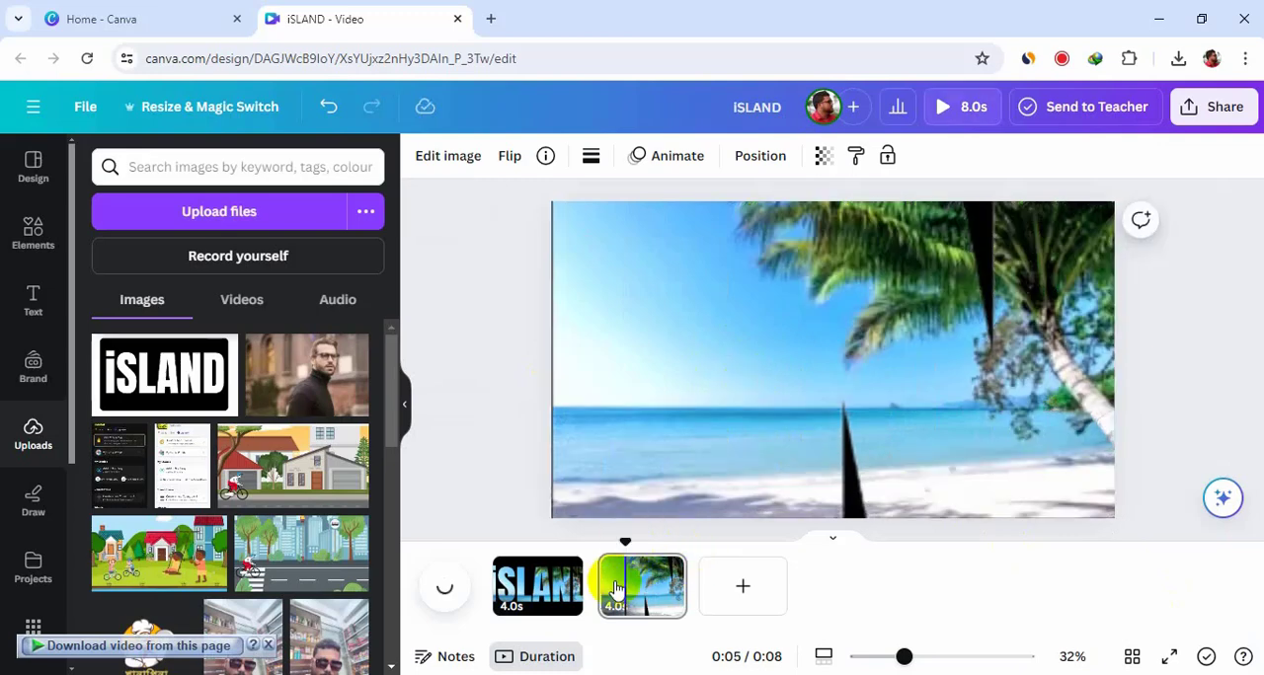
pyautogui.click(597, 604)
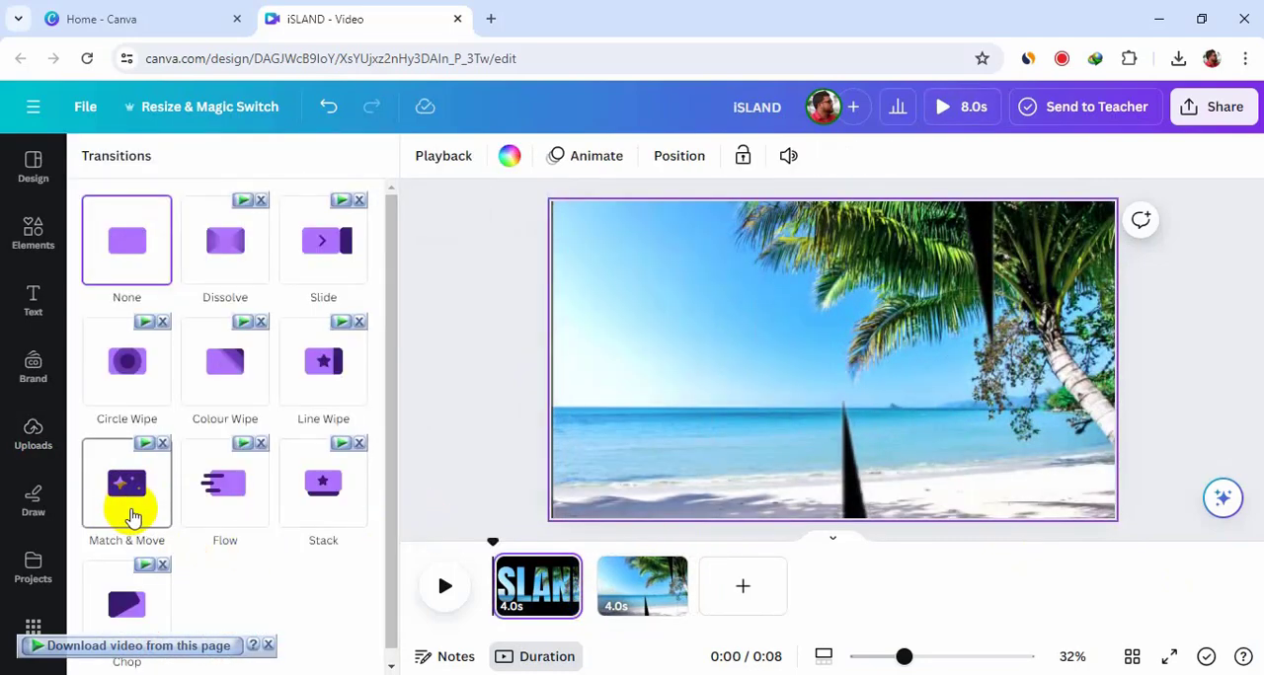
pyautogui.click(133, 516)
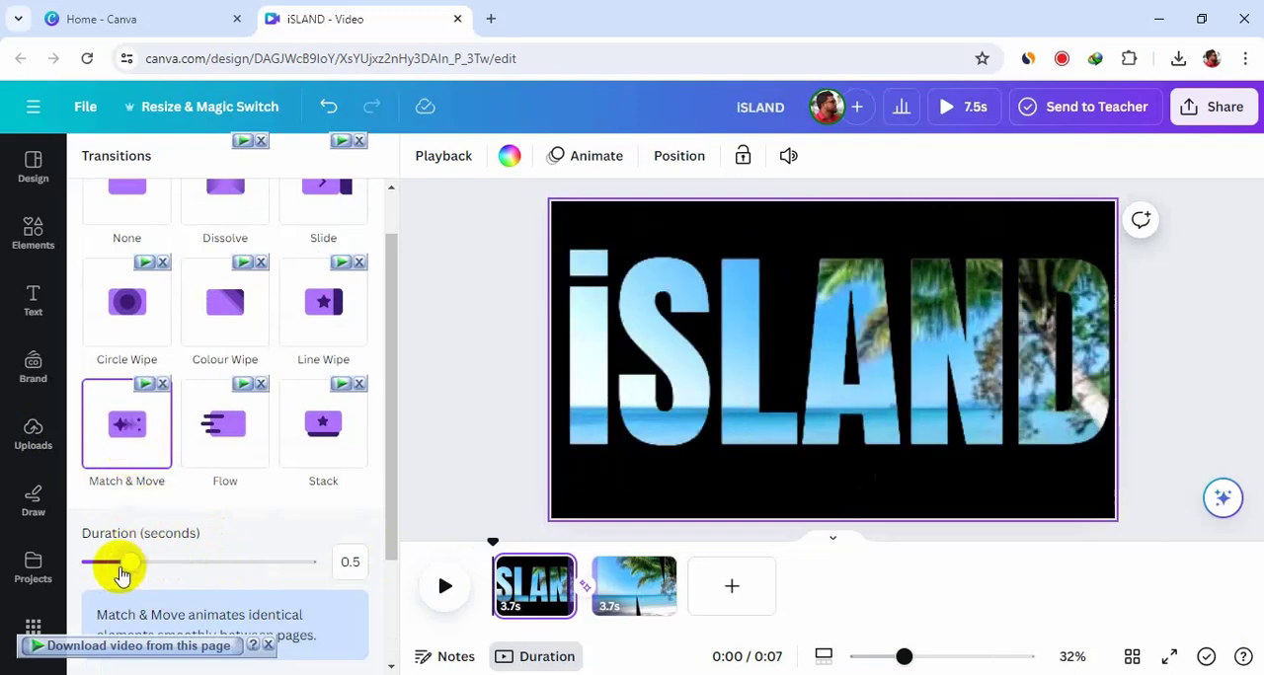
pyautogui.moveTo(206, 565); pyautogui.dragTo(325, 573)
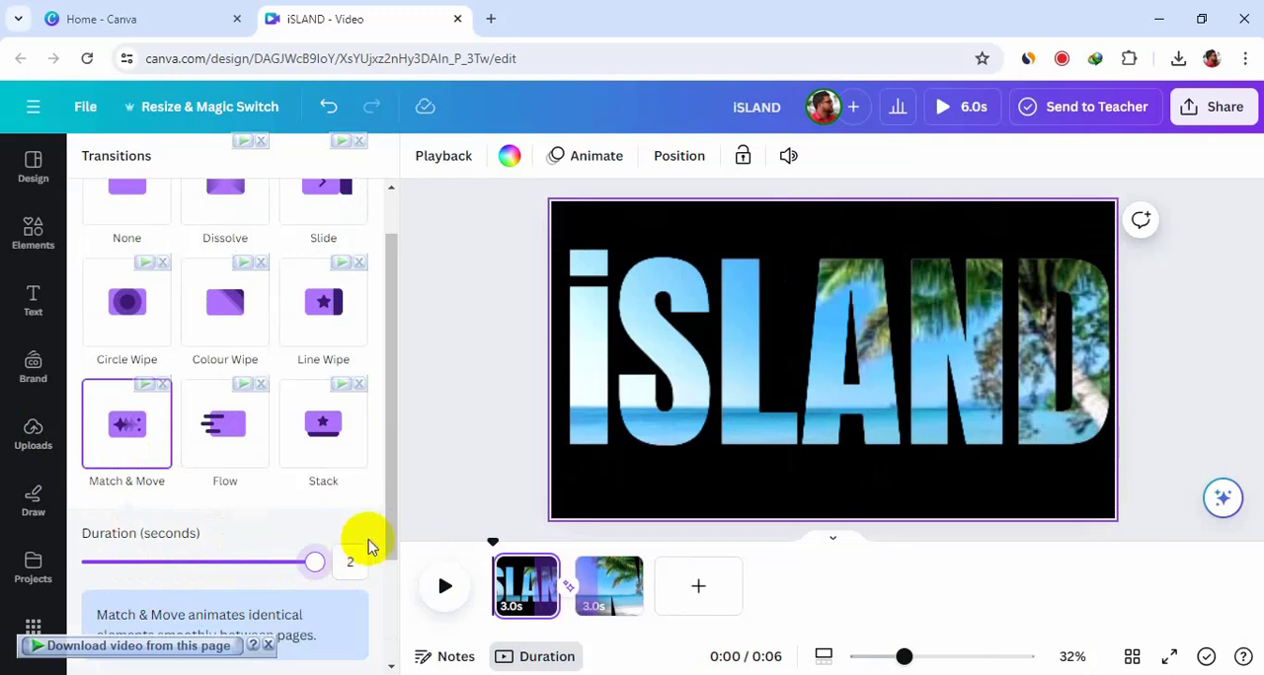
# Step: Preview the two-page video playback with its transition
pyautogui.click(459, 382)
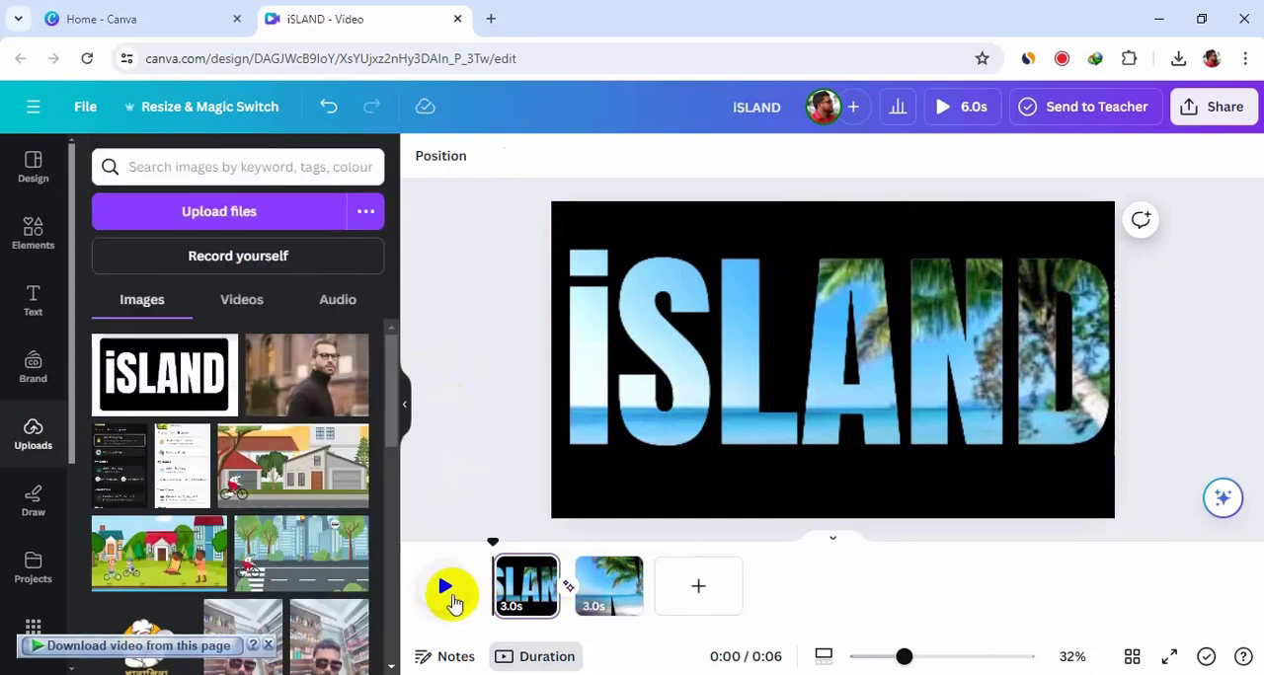
pyautogui.click(445, 590)
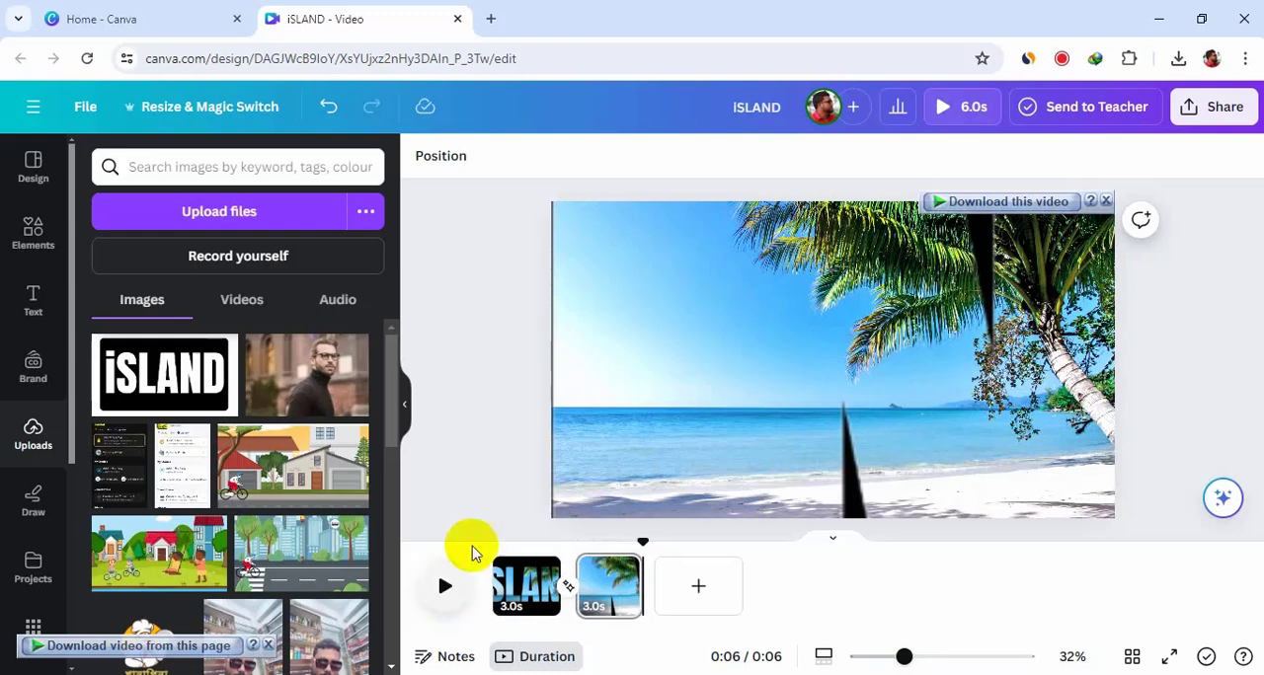
# Step: Download all pages of the design as a 1080p MP4 video, saving it as iSLAND_2.mp4 in Downloads
pyautogui.click(1225, 110)
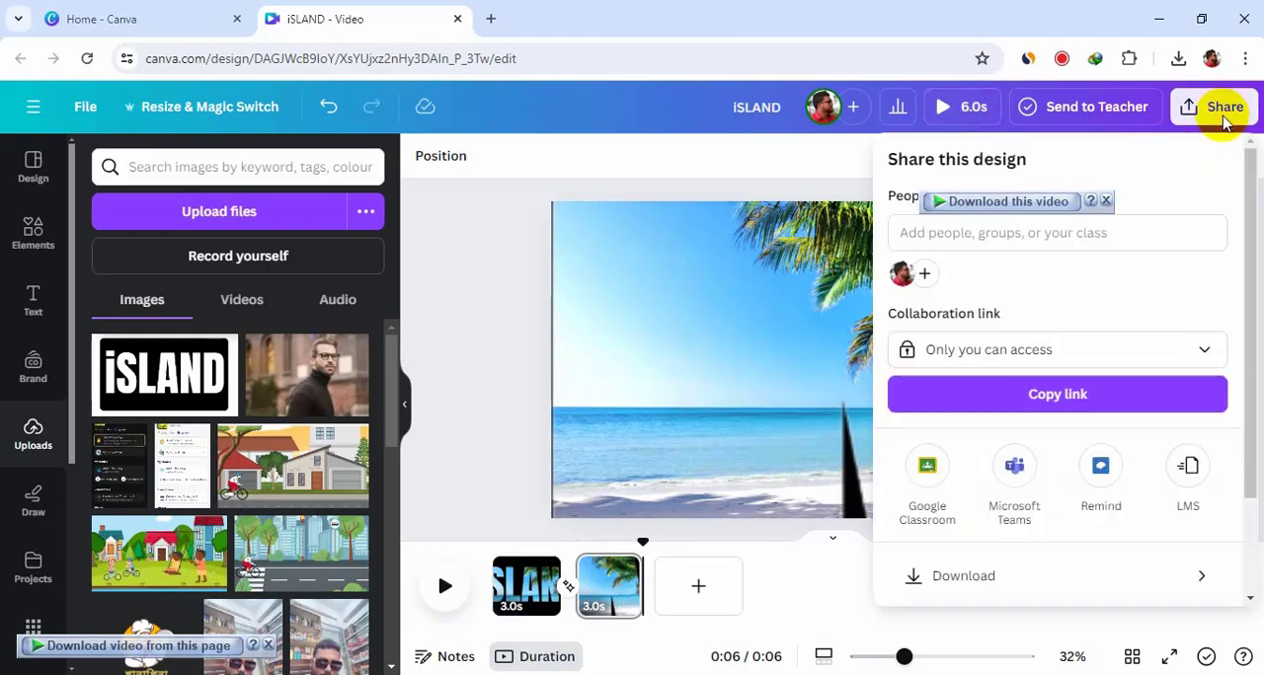
pyautogui.click(1112, 587)
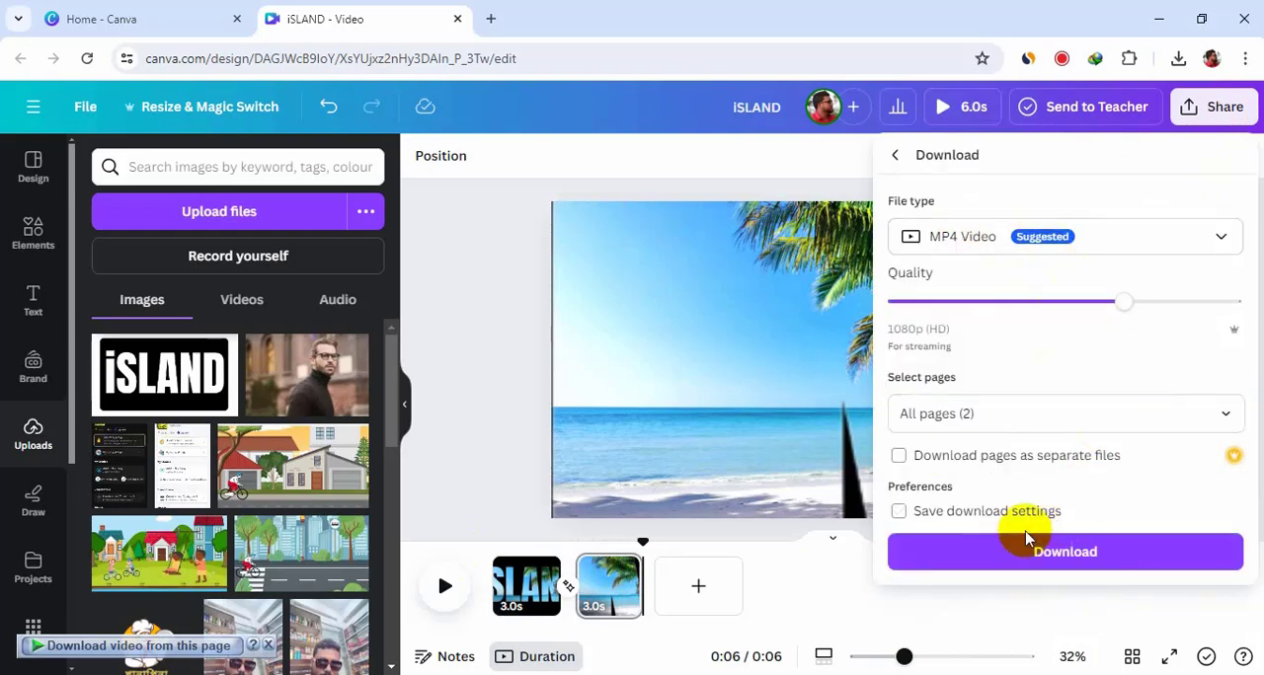
pyautogui.click(1138, 560)
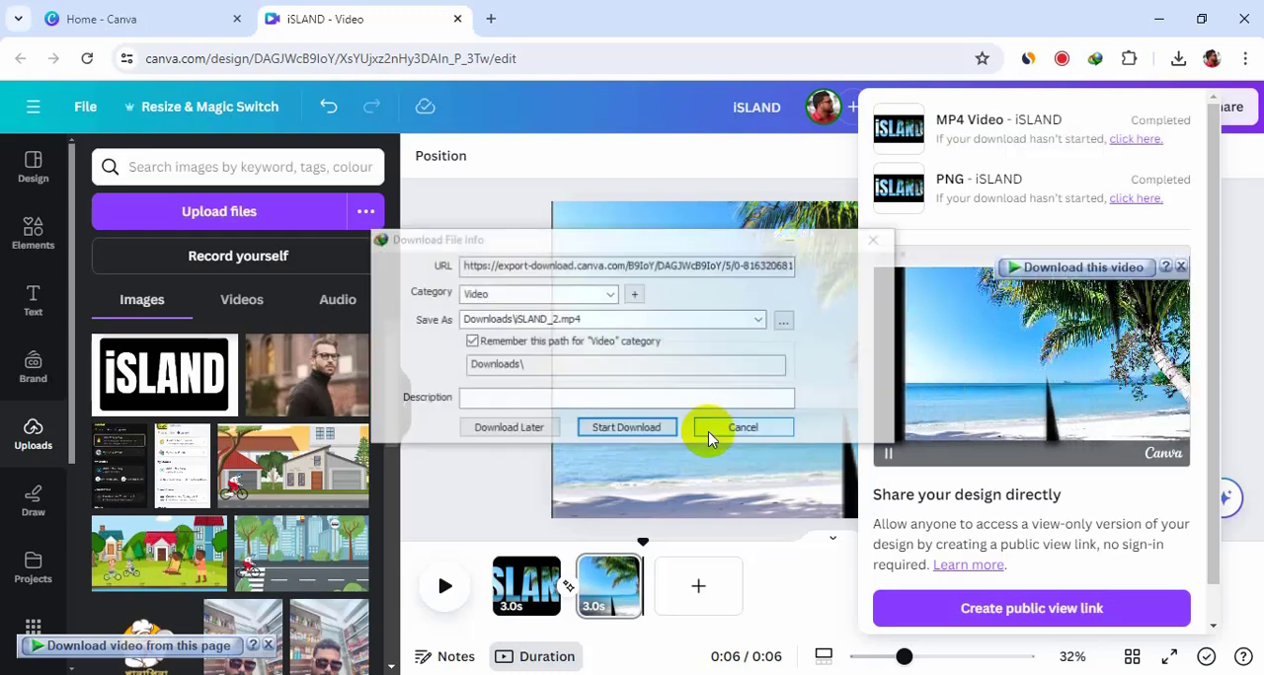
pyautogui.click(639, 430)
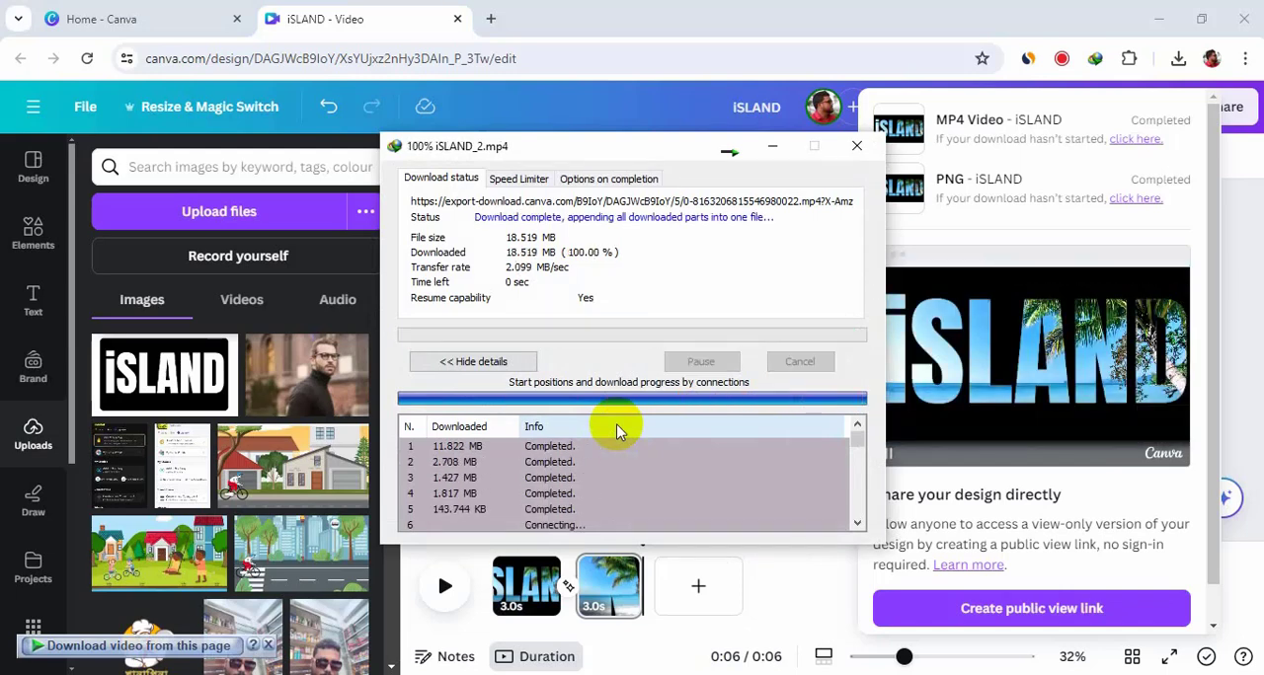
# Step: Open the downloaded iSLAND_2 video from the Downloads folder to play it
pyautogui.click(654, 402)
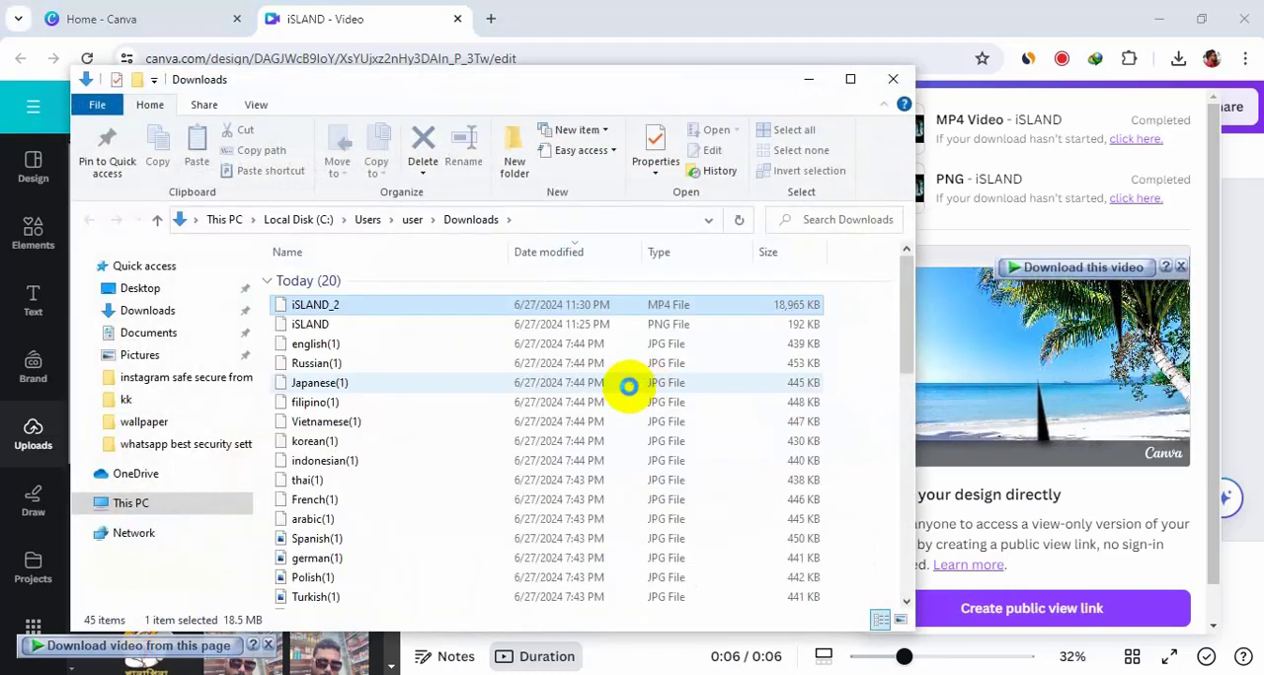
pyautogui.doubleClick(375, 307)
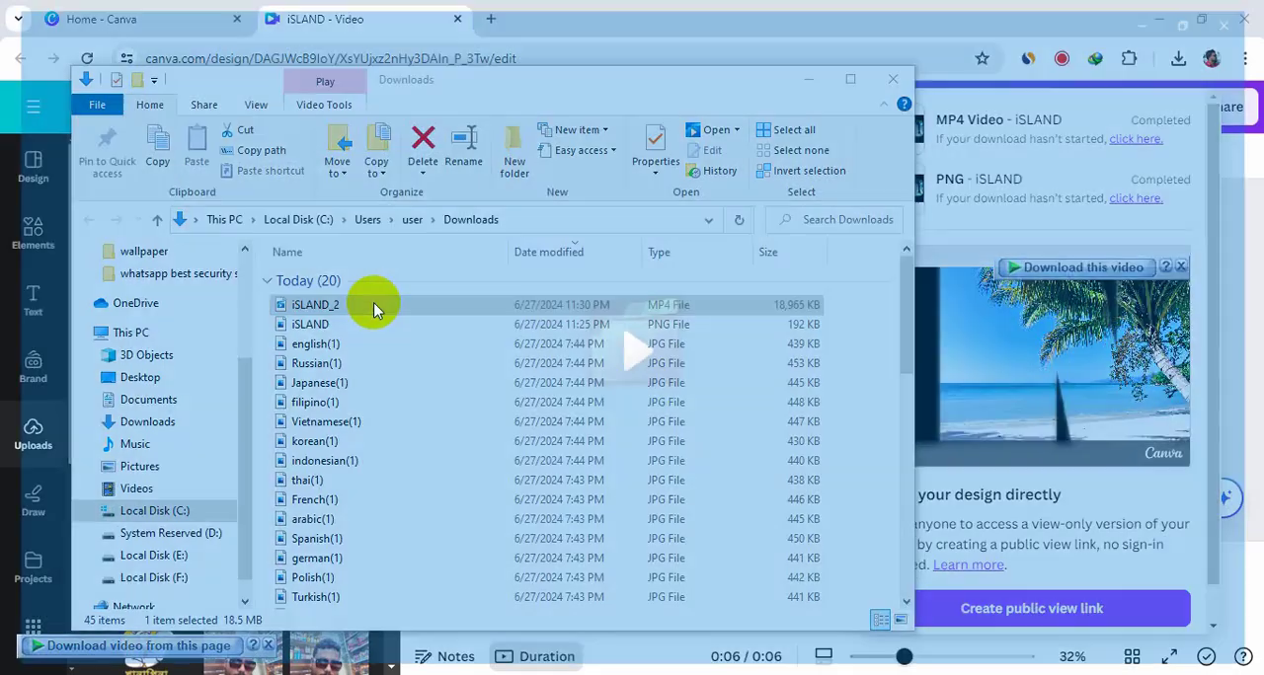